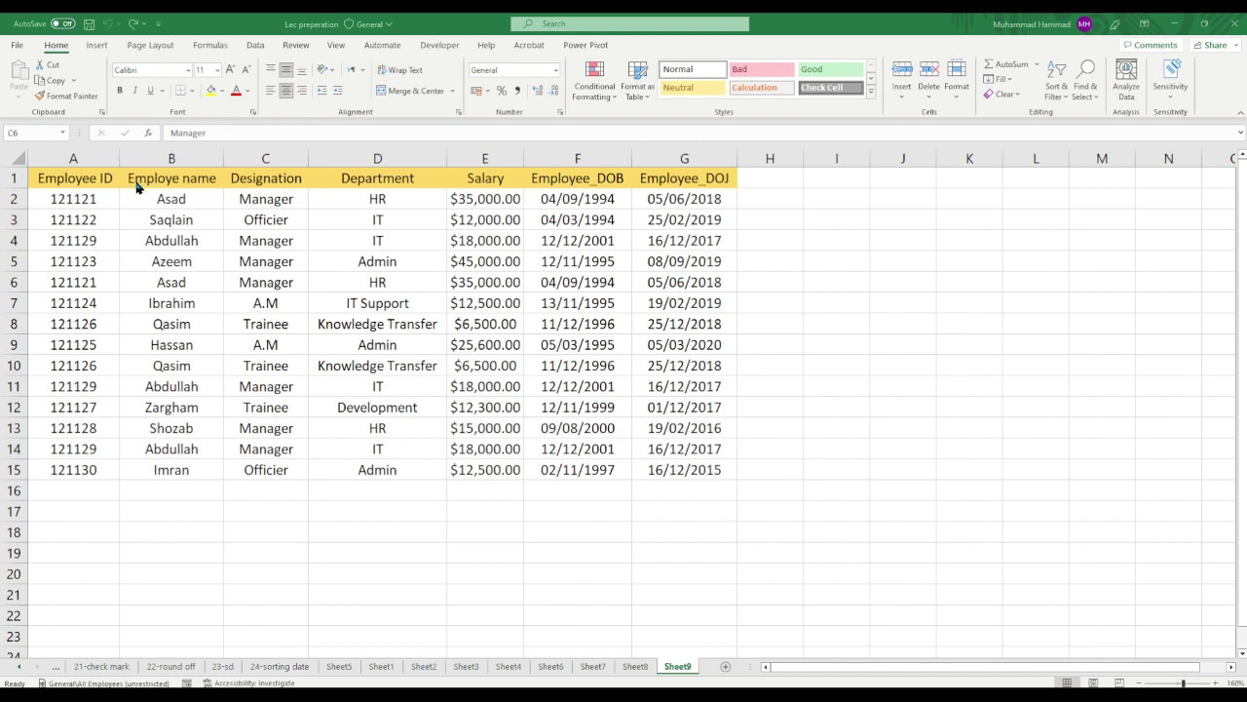
From cell C6, select the whole employee table A1:G15 with Ctrl+A
key("Escape")
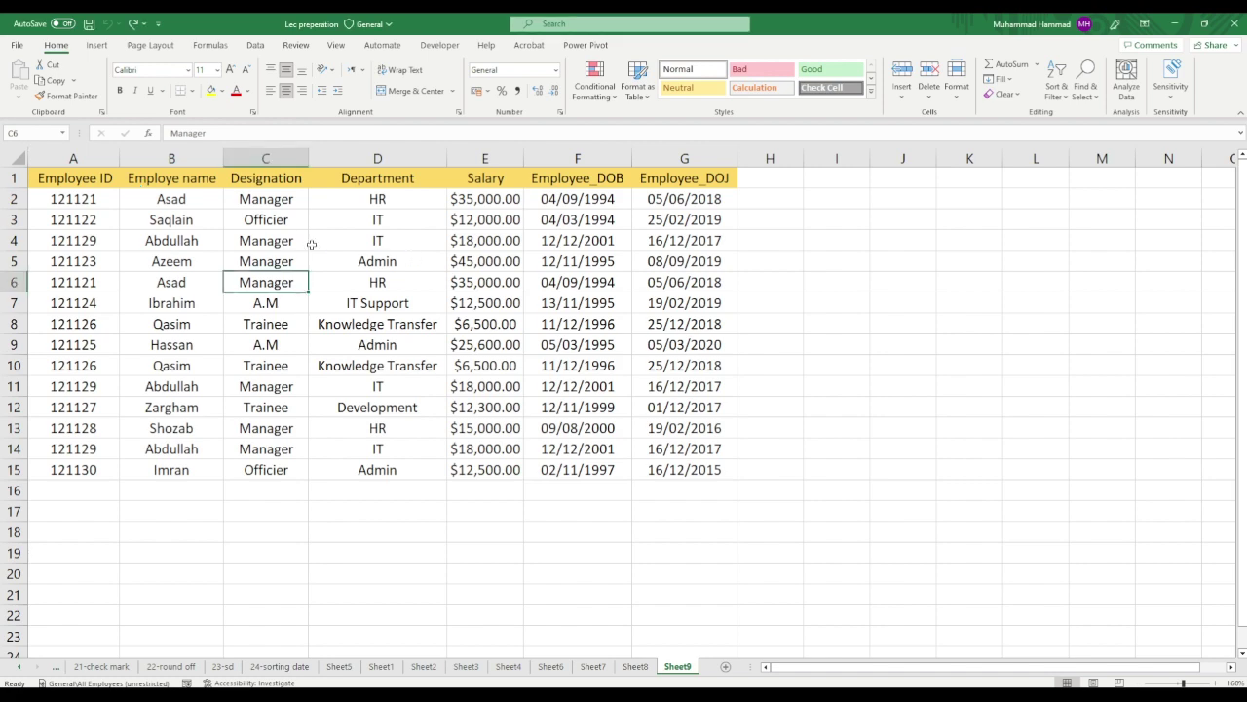
key("ctrl+a")
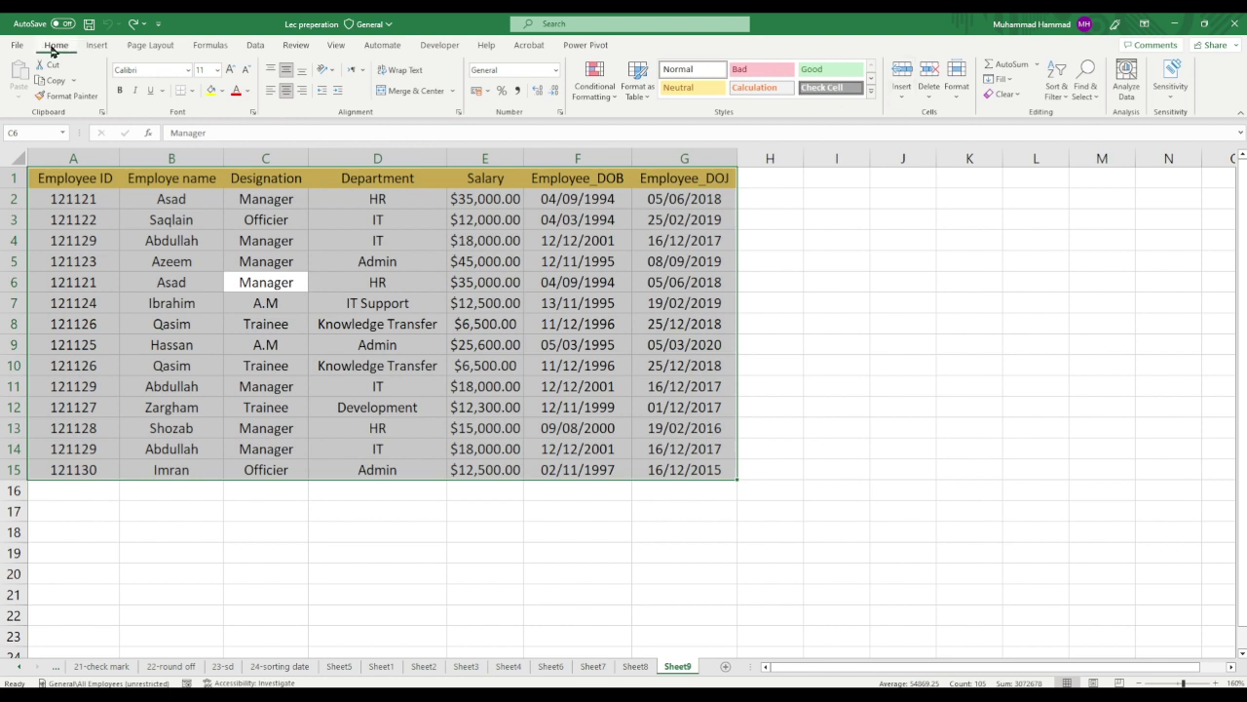
Sort the table by Designation A to Z, then Z to A, so Trainee rows lead
left_click(1055, 85)
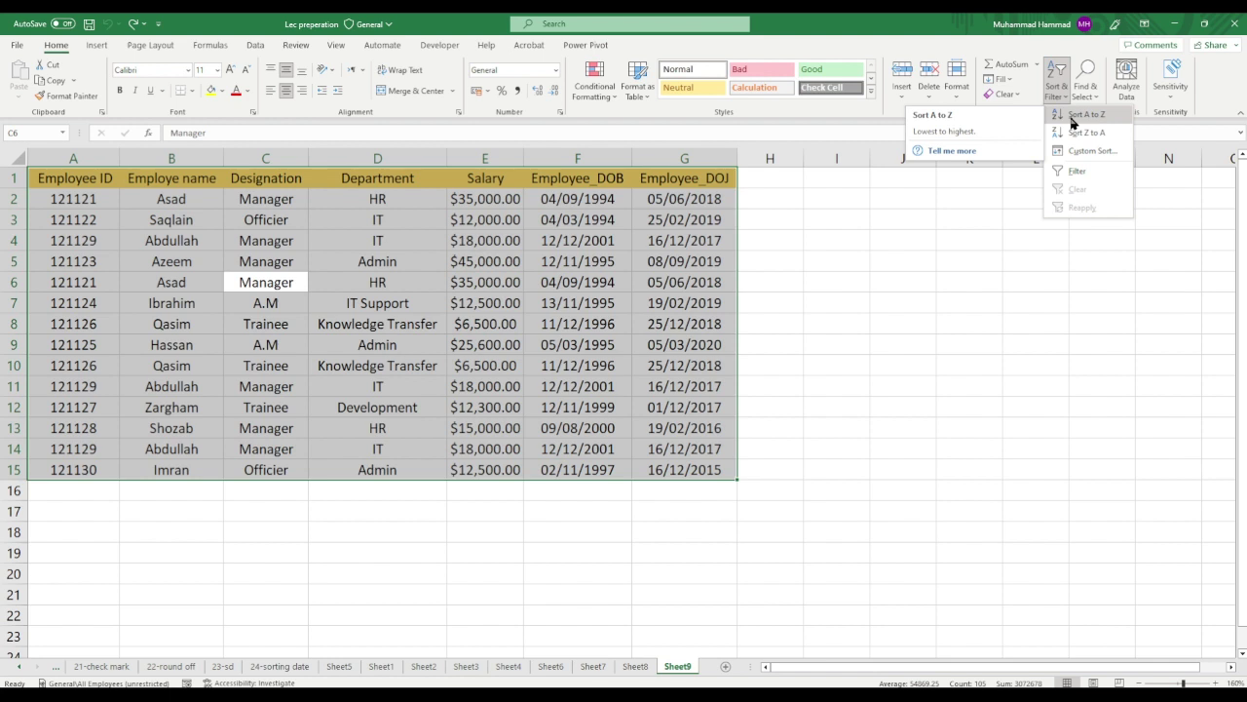
left_click(1081, 115)
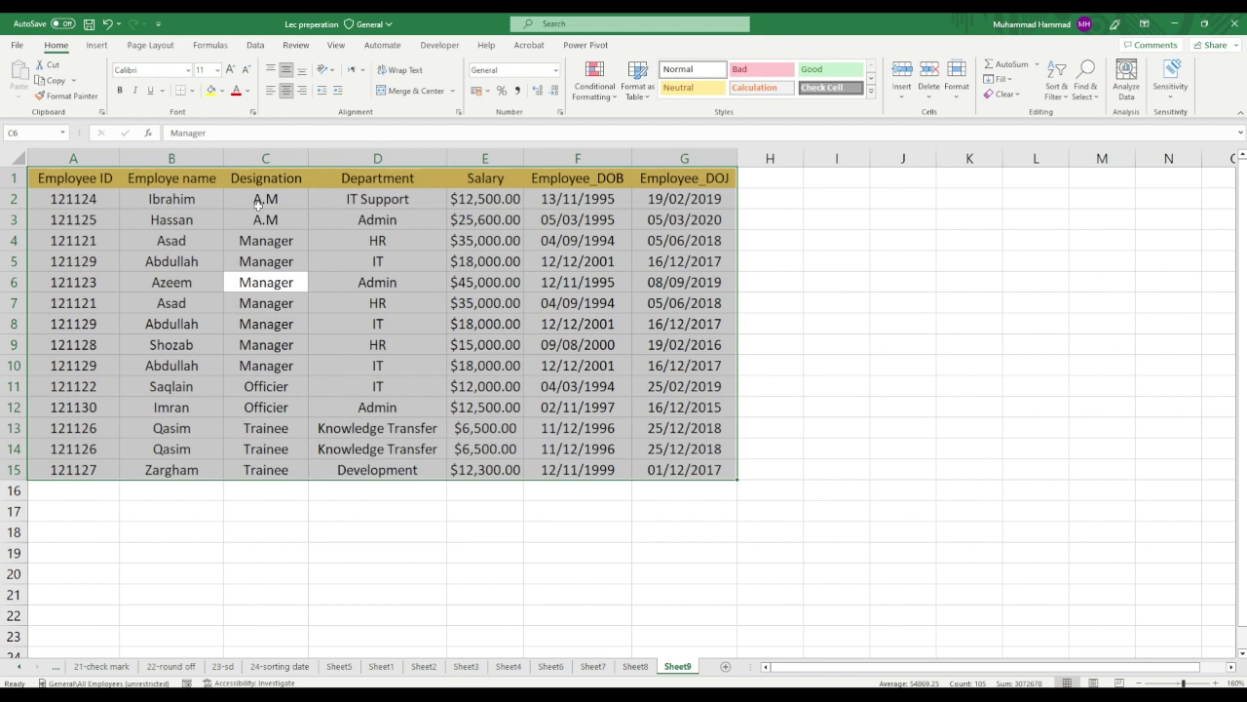
left_click(1056, 86)
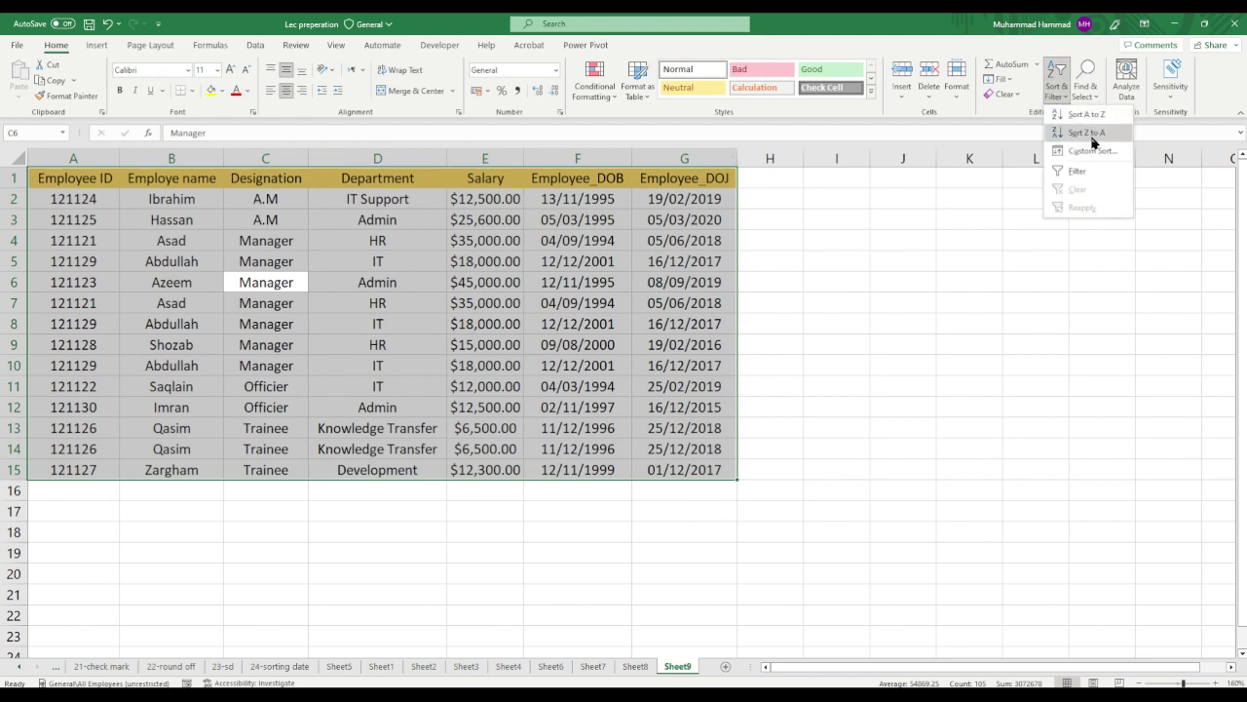
left_click(1090, 133)
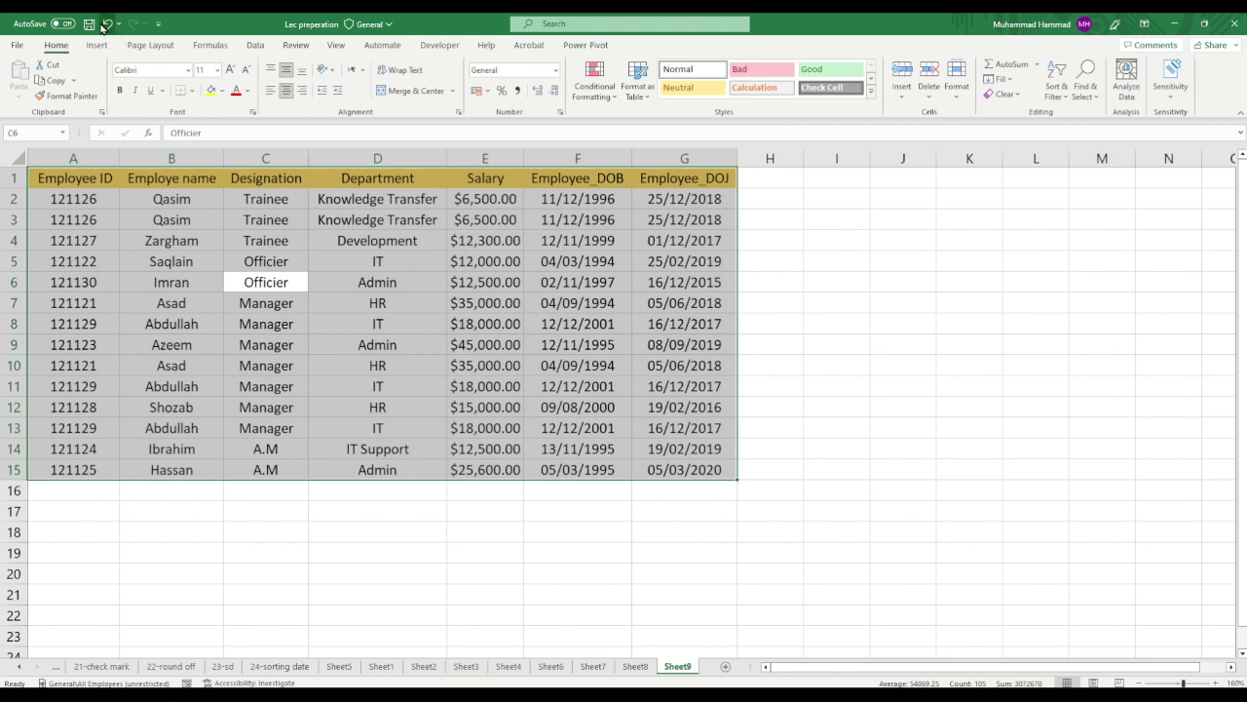
Undo the Designation sorts and custom-sort the table by Employee ID, Smallest to Largest
key("F9")
key("F9")
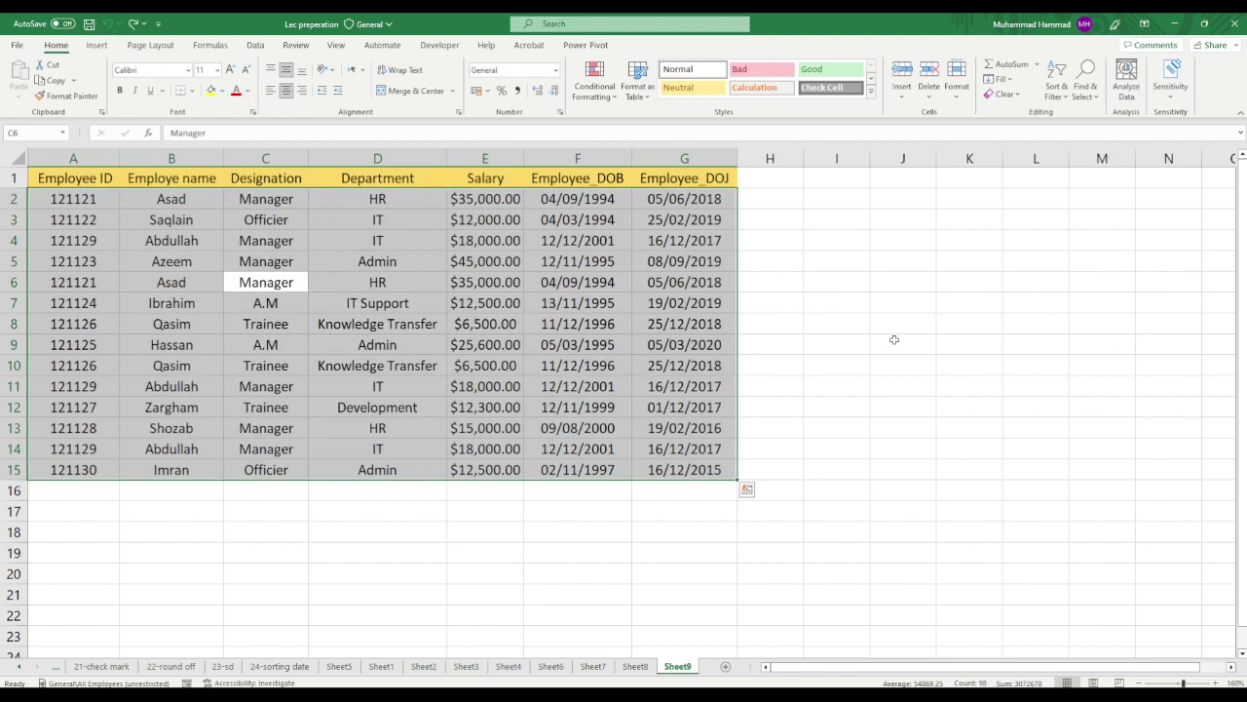
left_click(1056, 86)
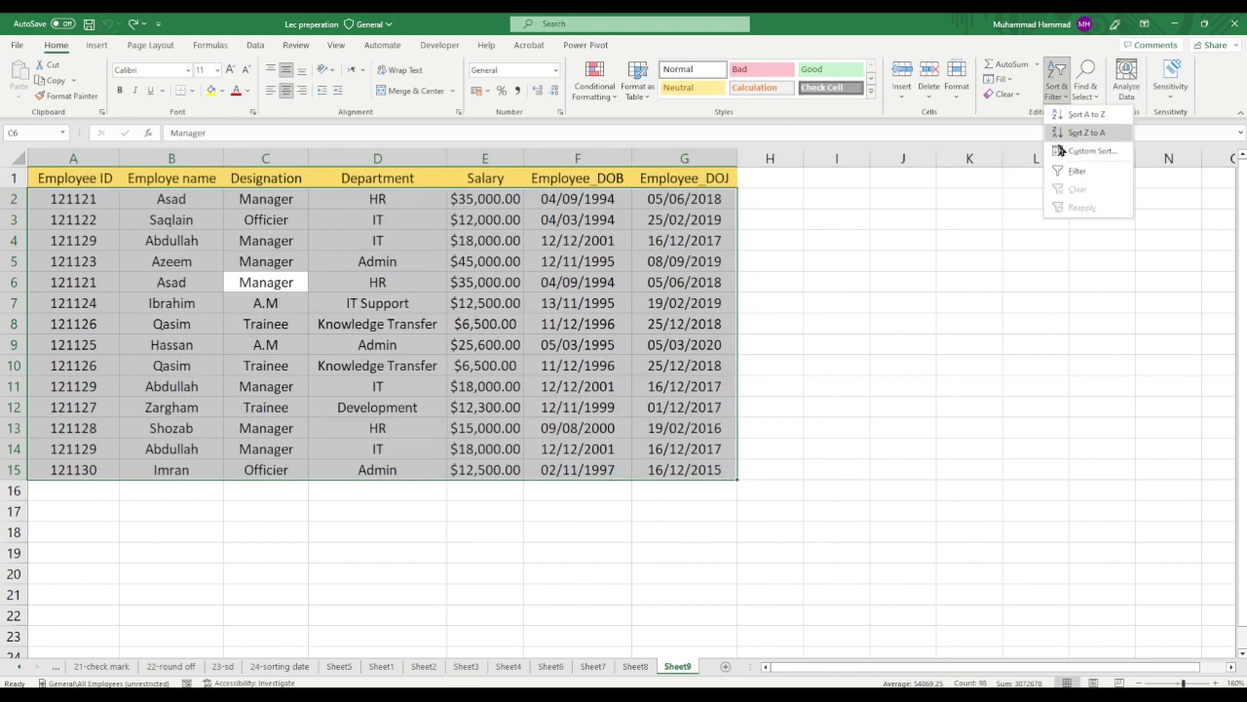
left_click(1061, 157)
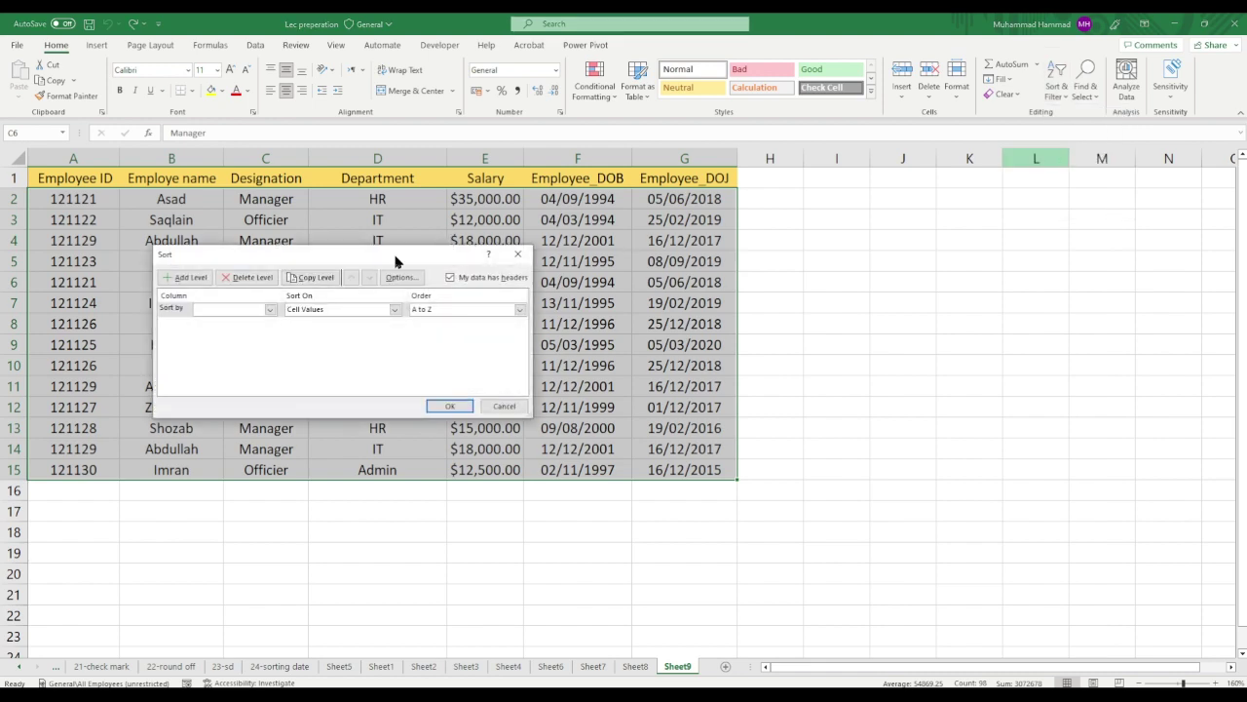
left_click_drag(399, 259, 588, 230)
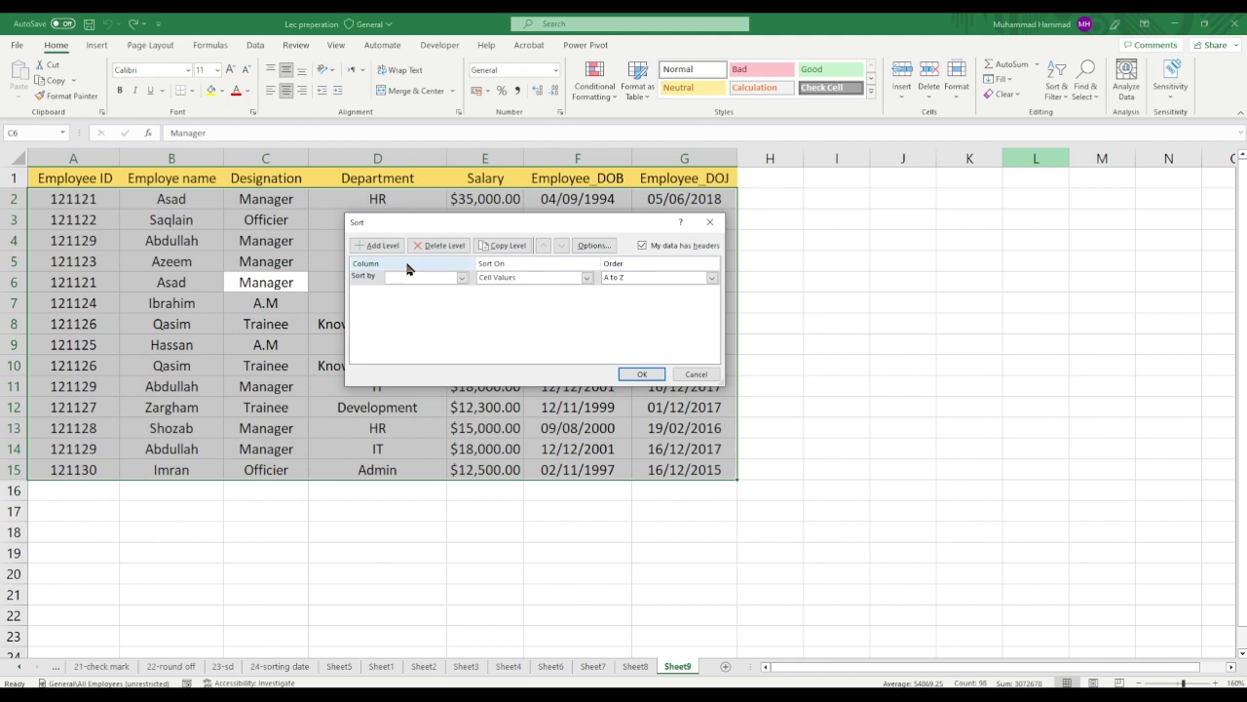
left_click(463, 279)
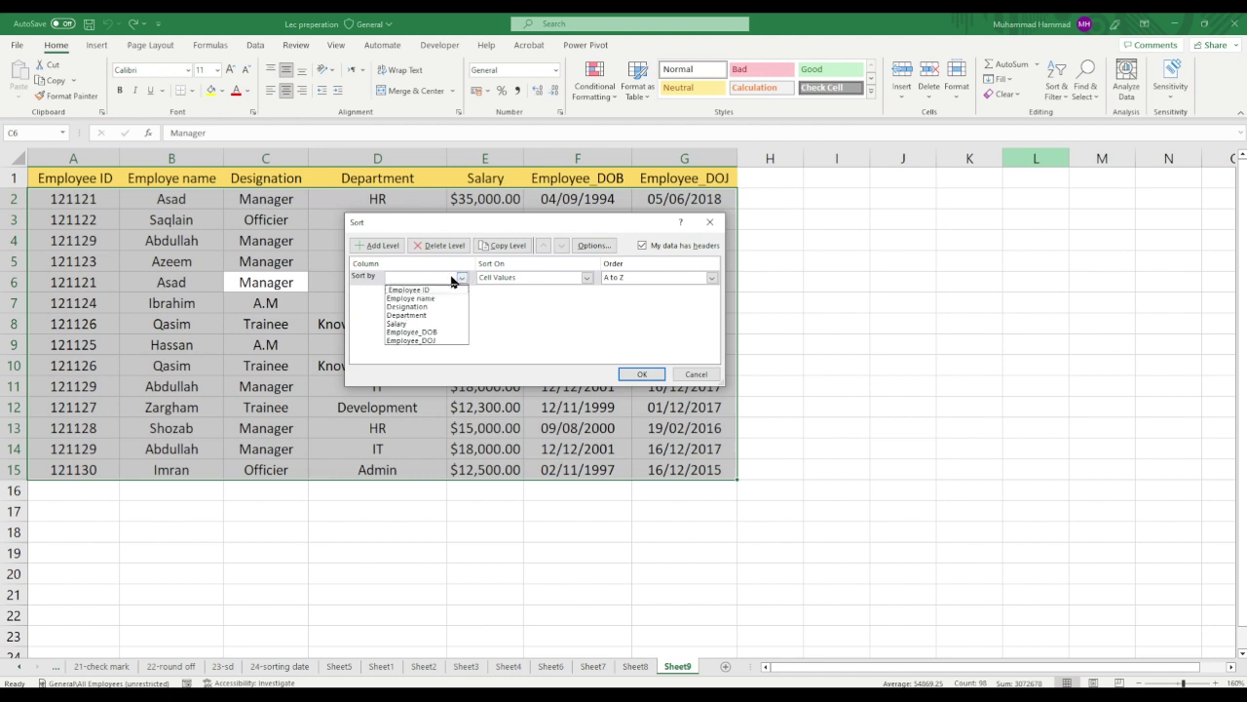
left_click(433, 289)
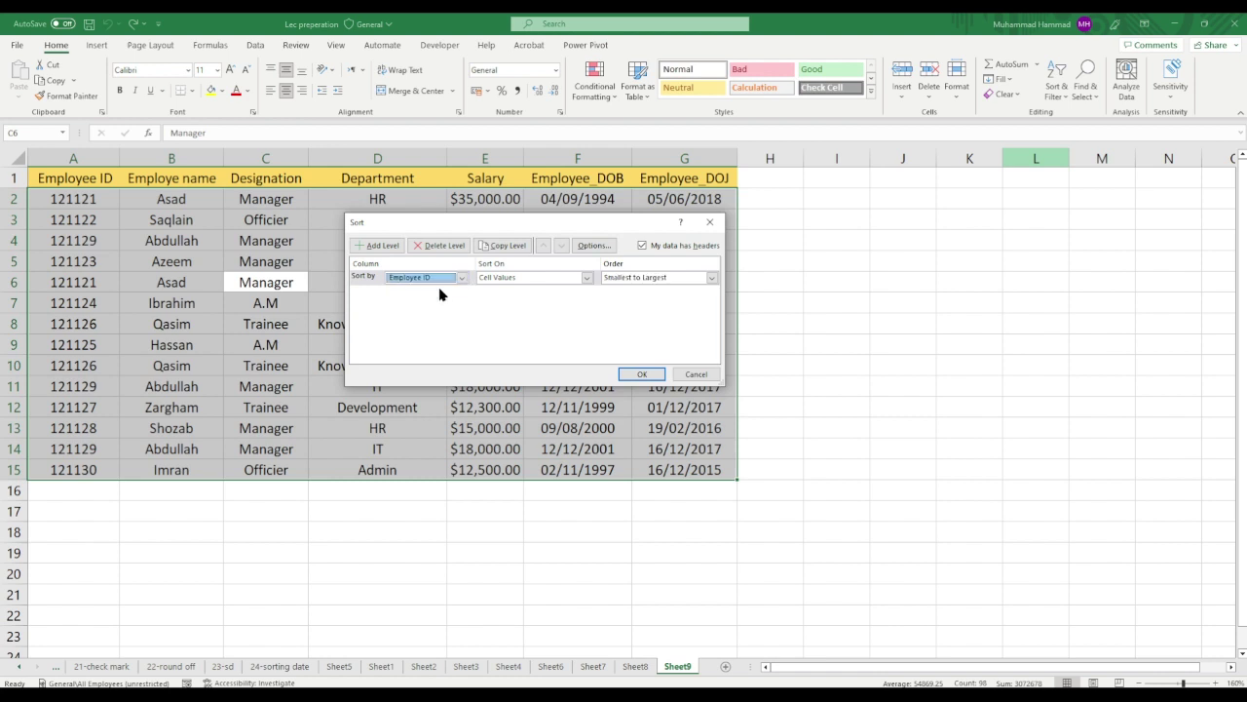
left_click(712, 277)
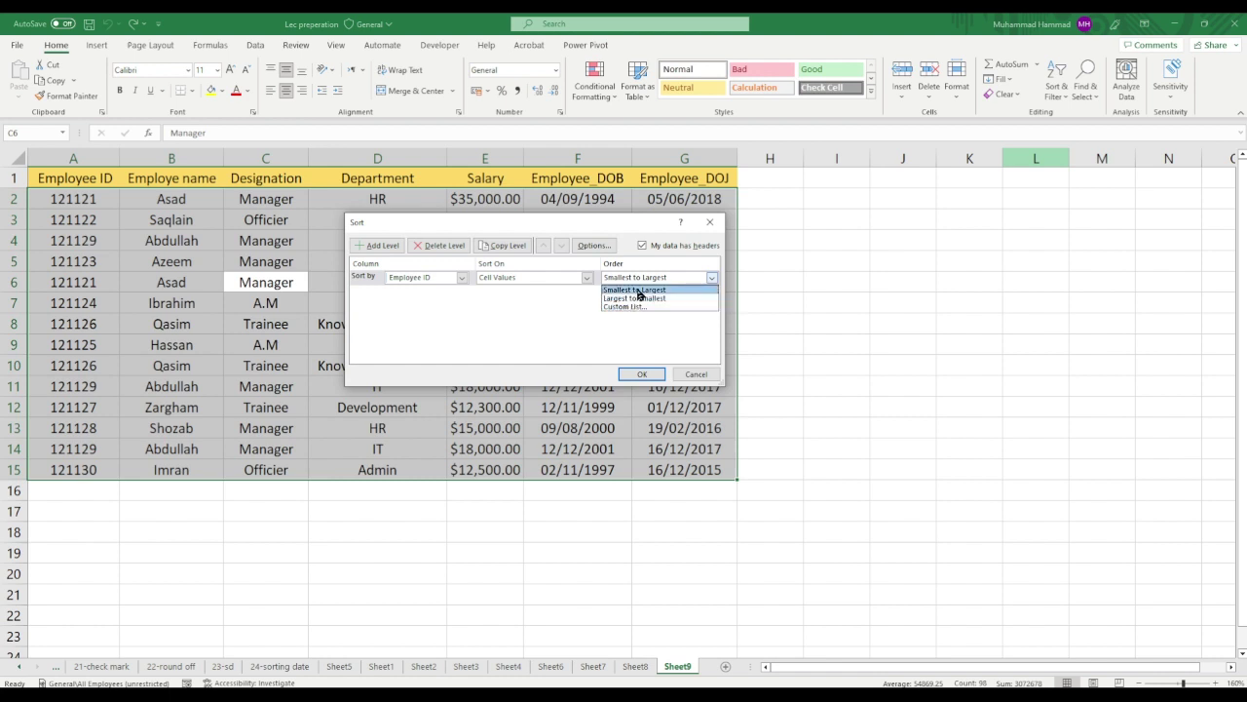
left_click(638, 291)
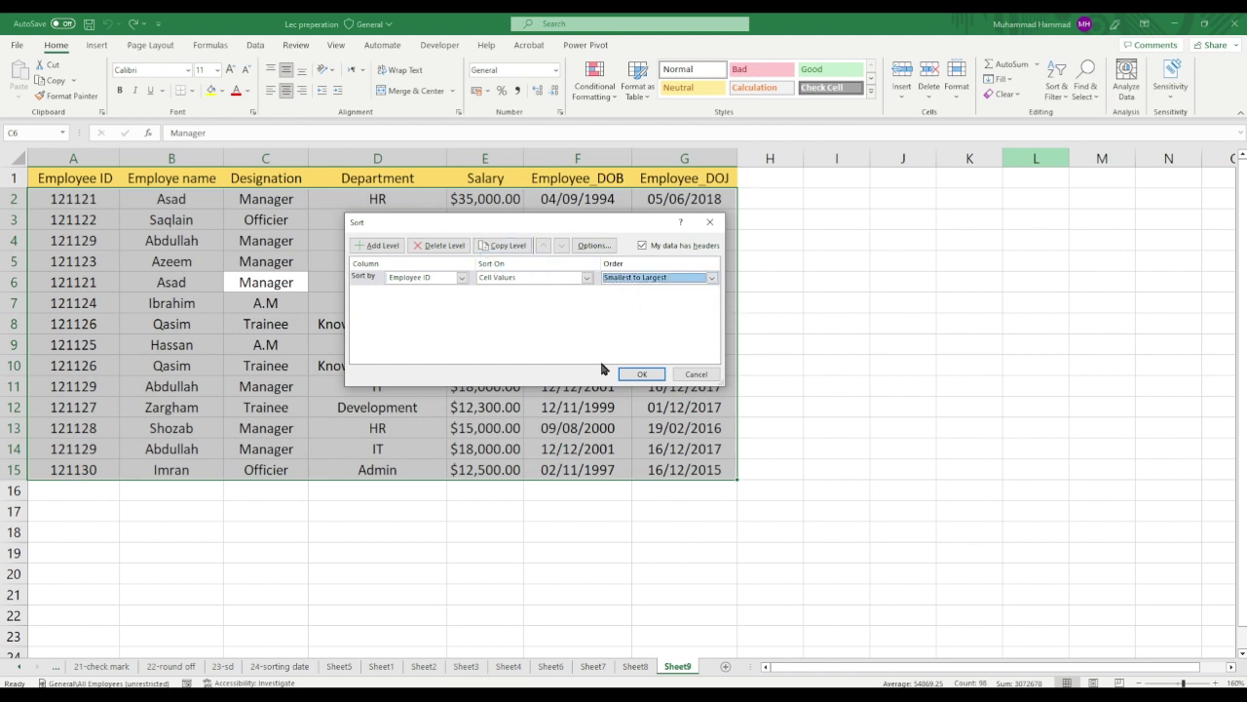
left_click(643, 376)
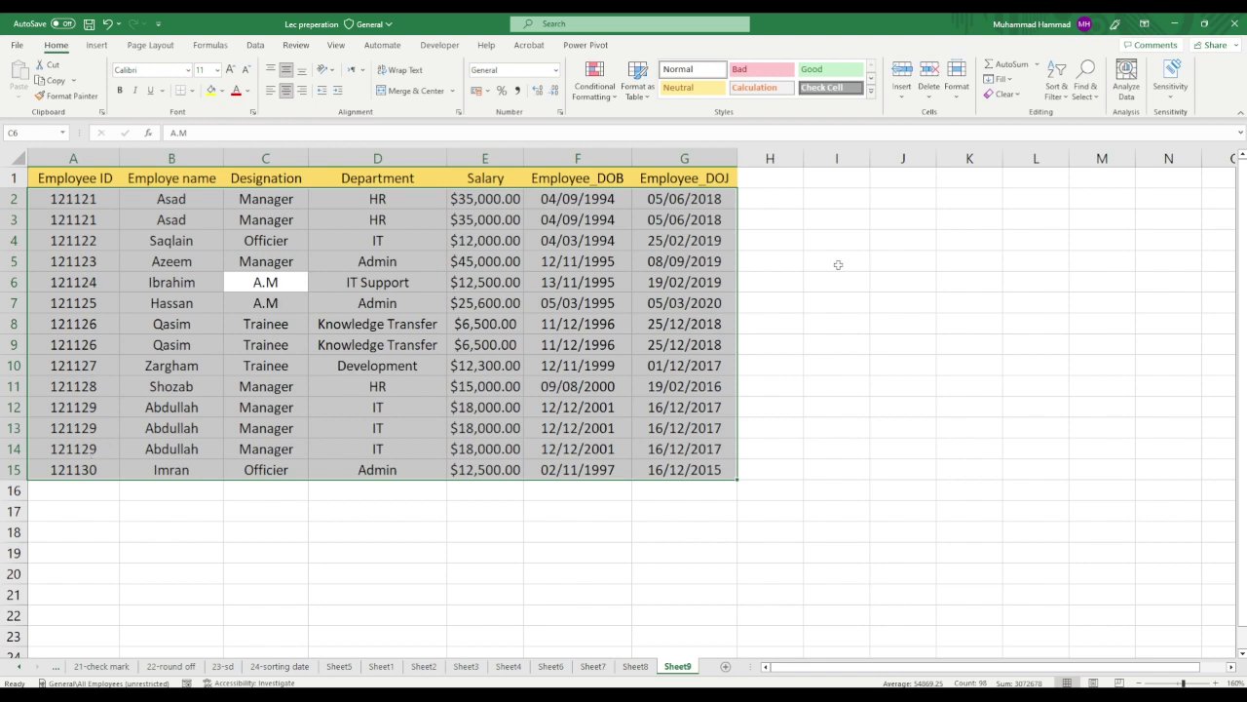
Undo the Employee ID sort and reselect the whole table from cell G4
key("ctrl+z")
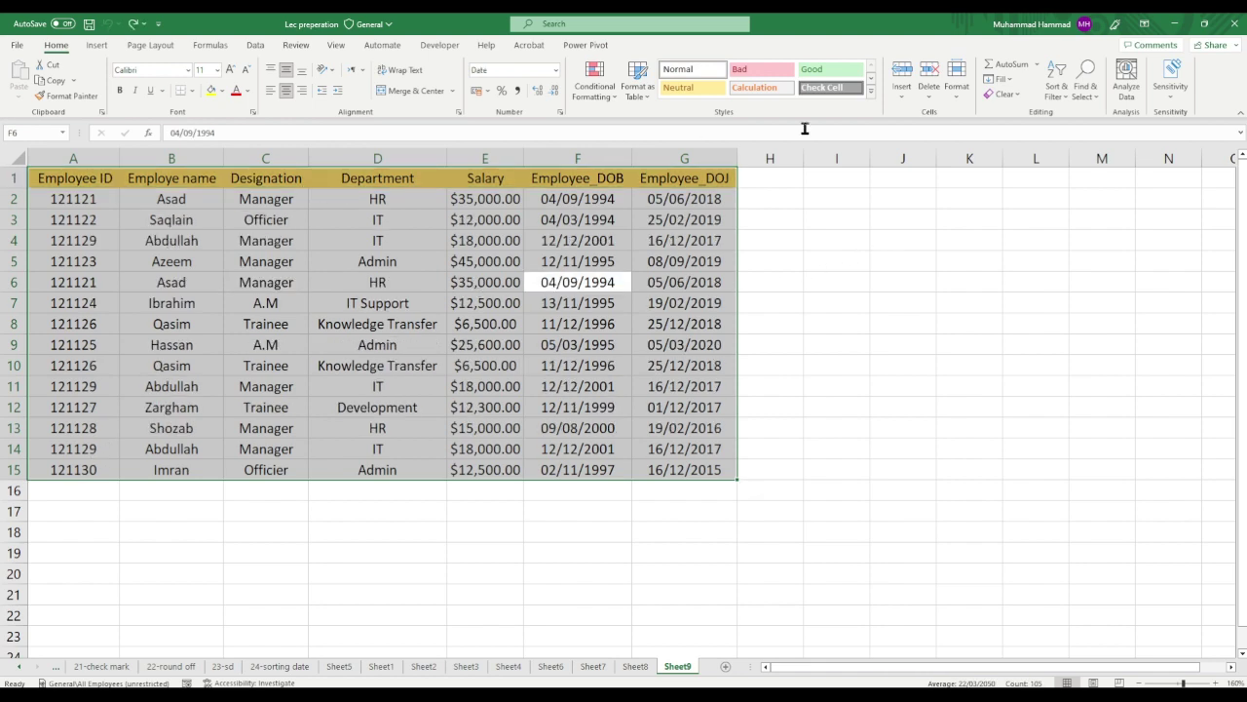
left_click(726, 238)
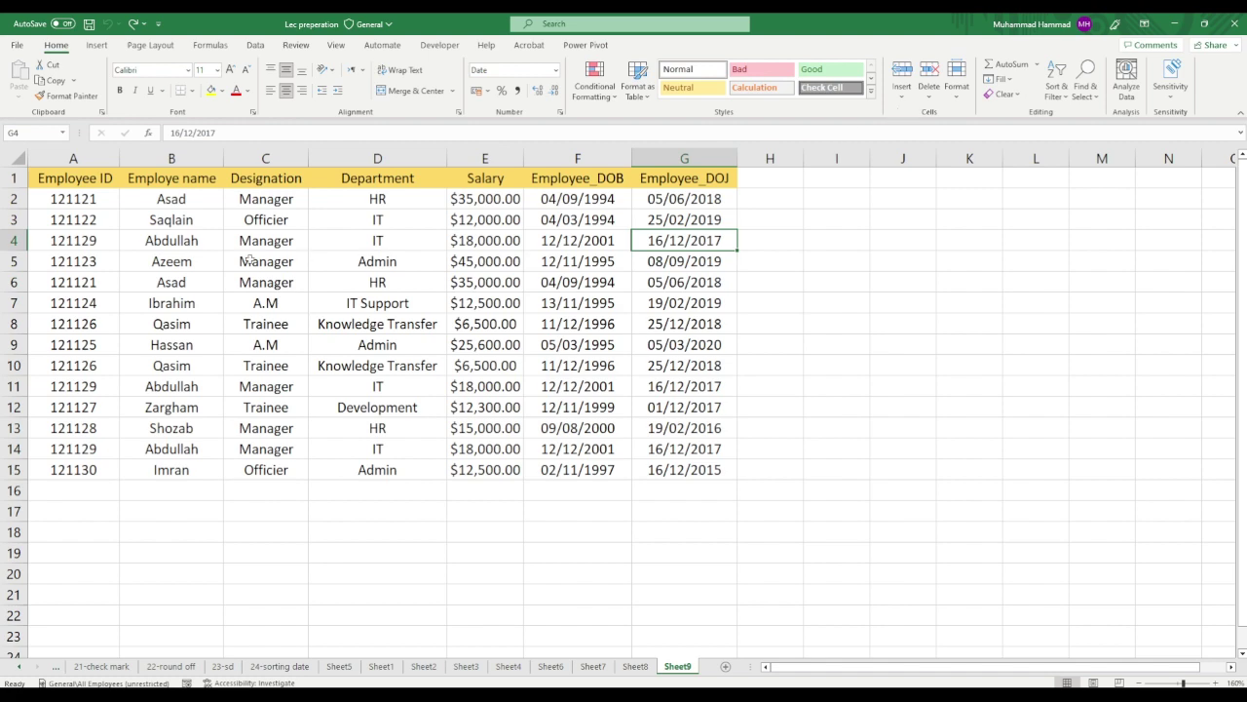
key("ctrl+a")
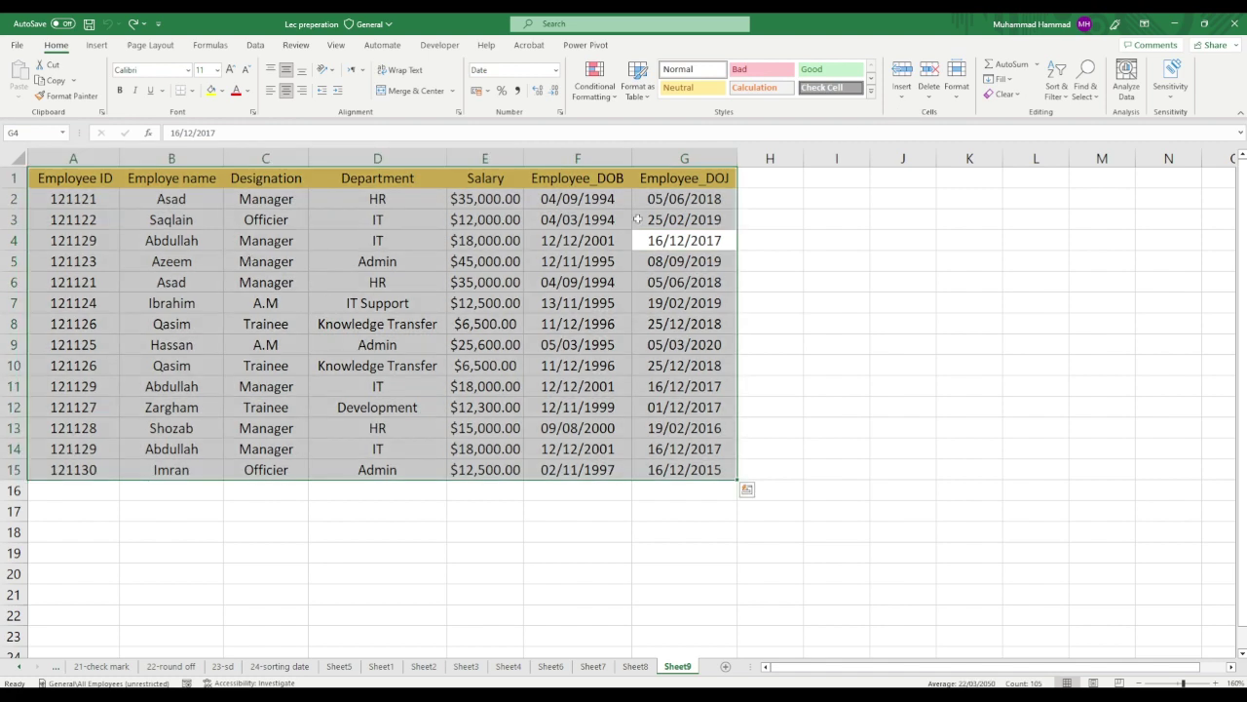
Custom-sort the table by Employee_DOJ Oldest to Newest, then select joining dates G2:G15
left_click(1065, 90)
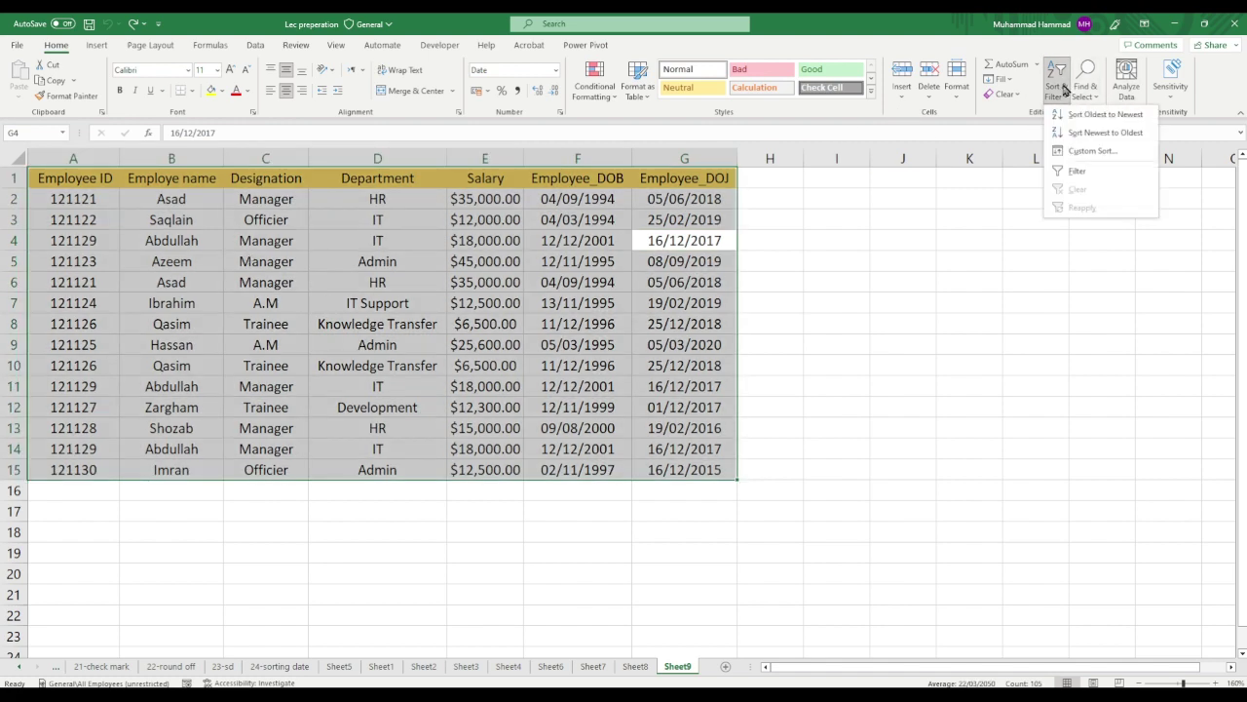
left_click(1087, 150)
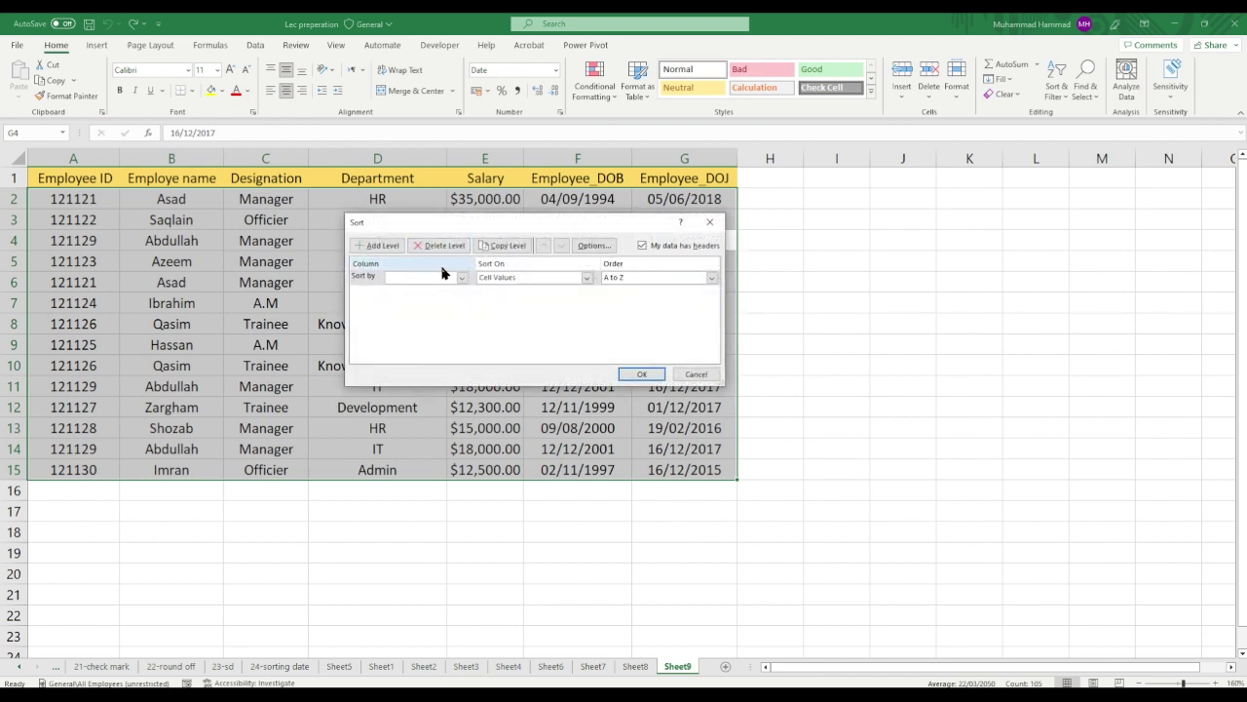
left_click(461, 279)
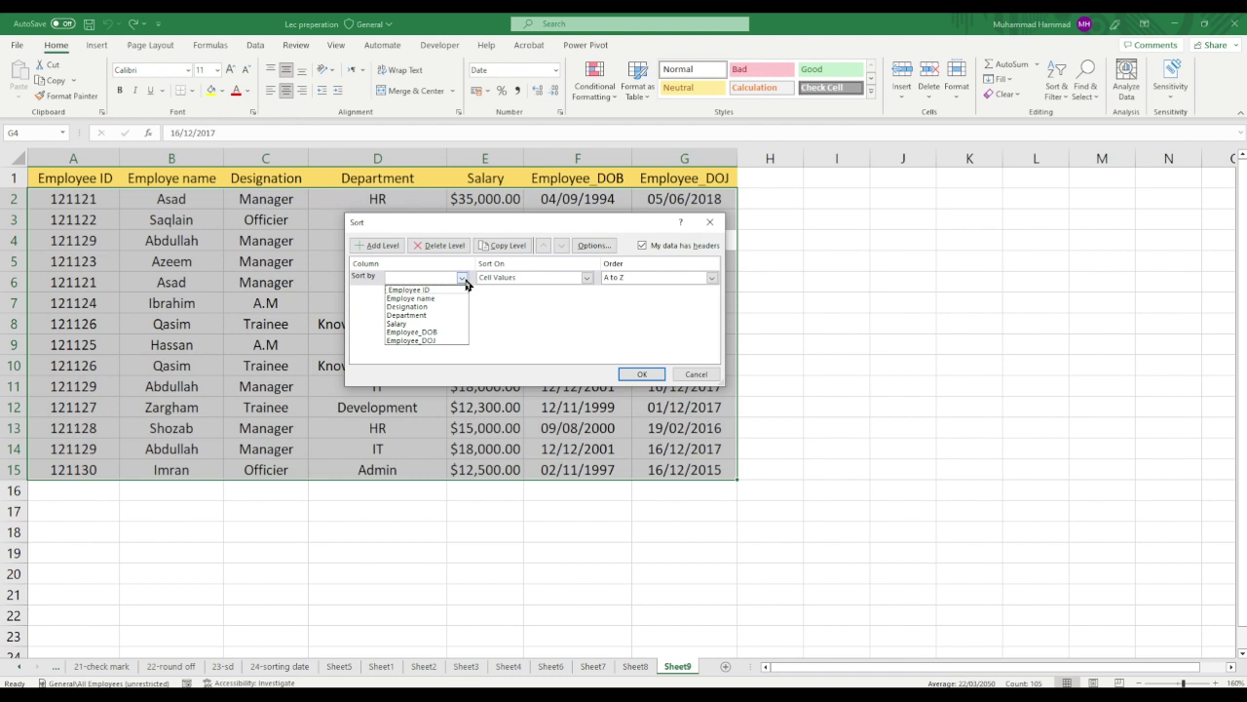
left_click(438, 340)
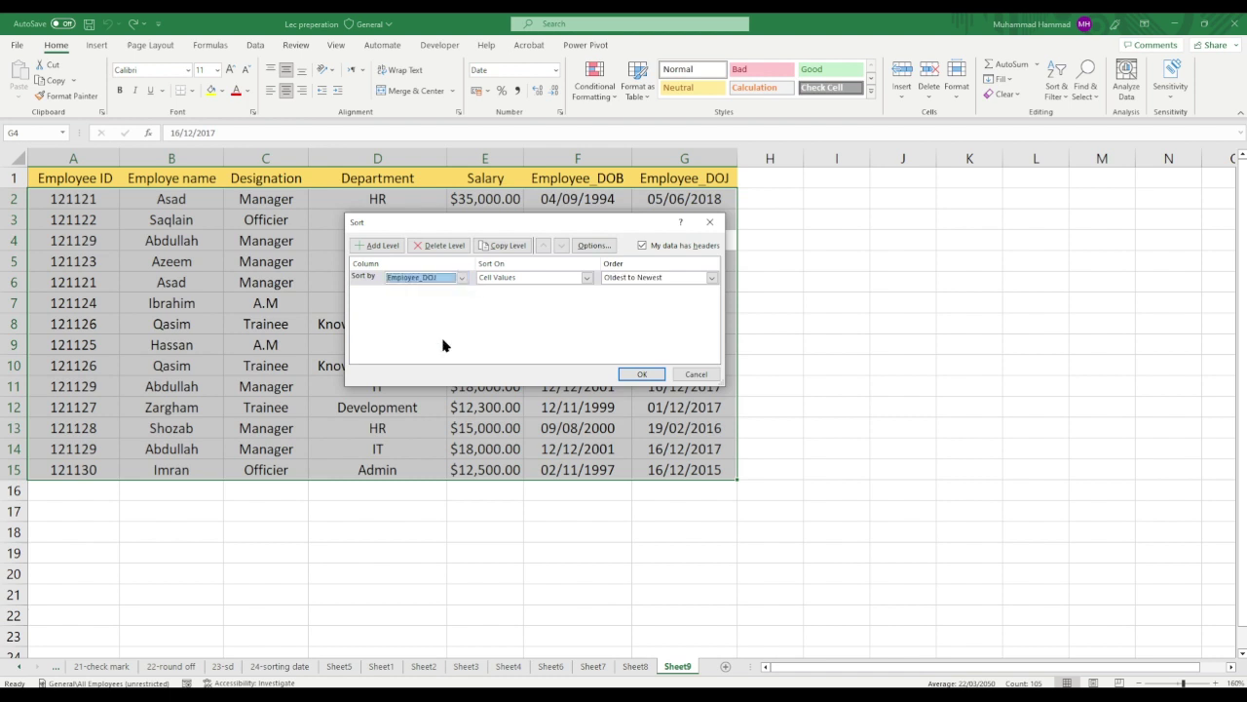
left_click(712, 277)
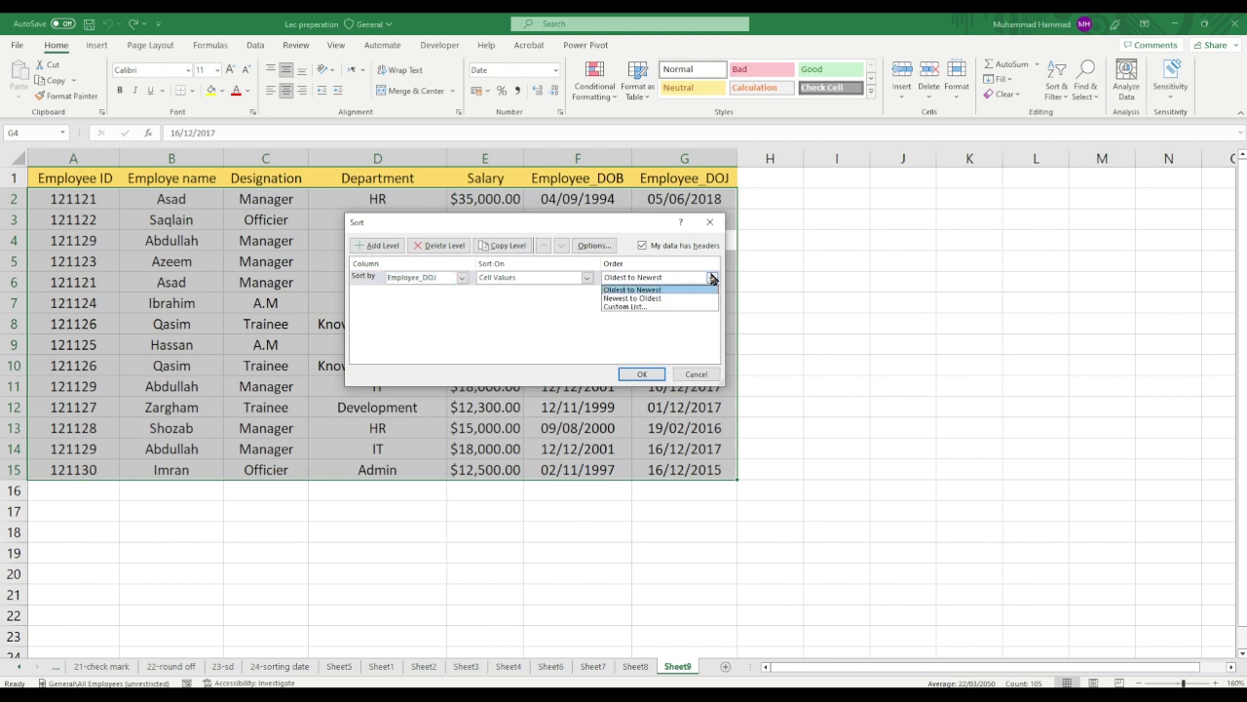
left_click(713, 278)
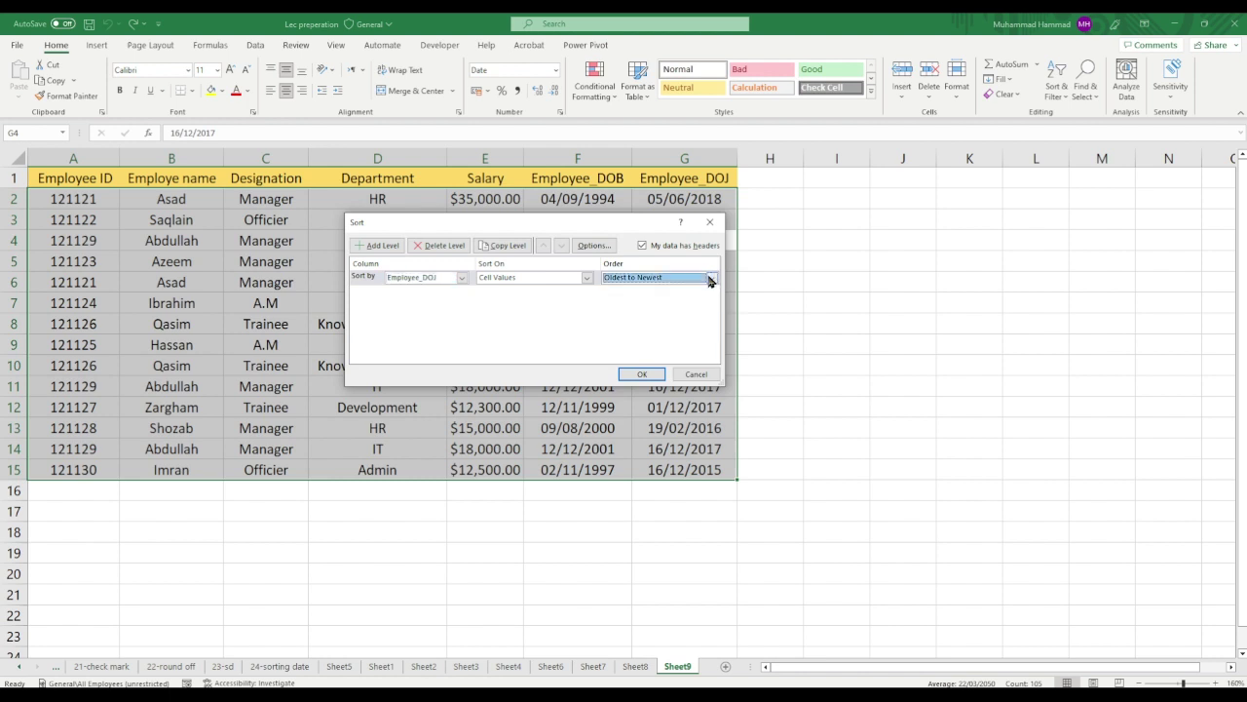
left_click(643, 375)
left_click_drag(717, 198, 702, 465)
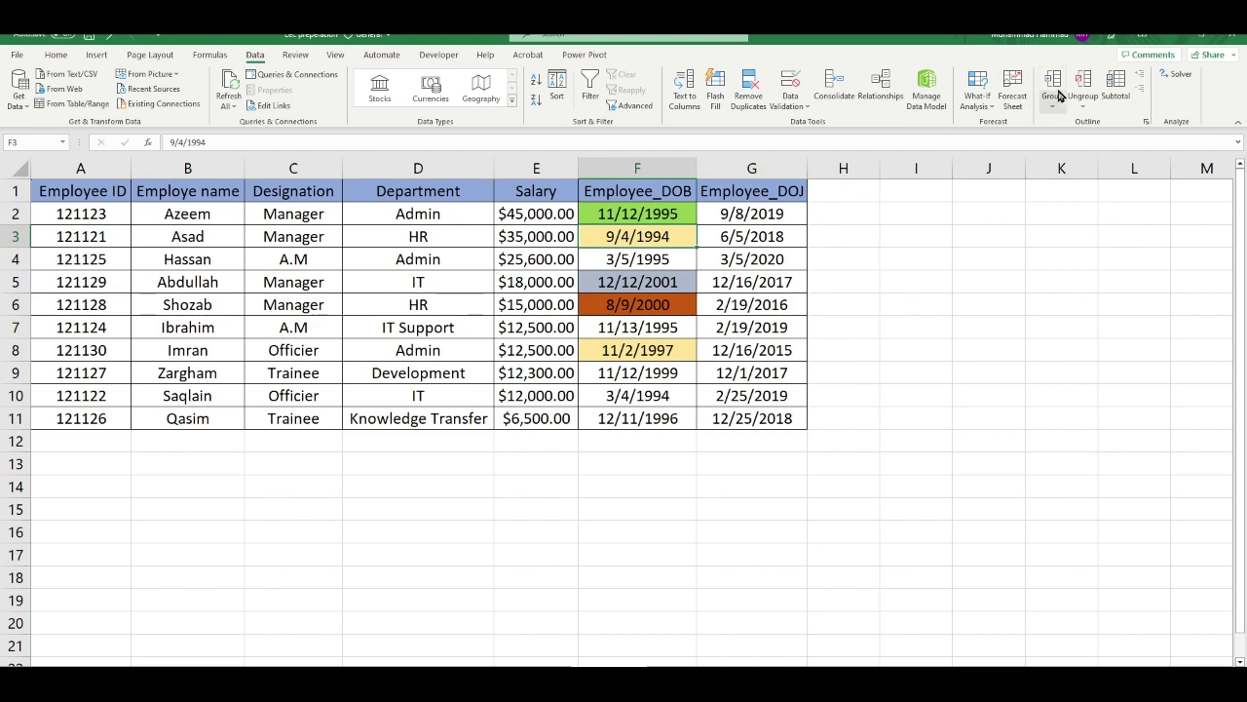
Leave the File backstage and return to the Home tab of the employee sheet
left_click(12, 56)
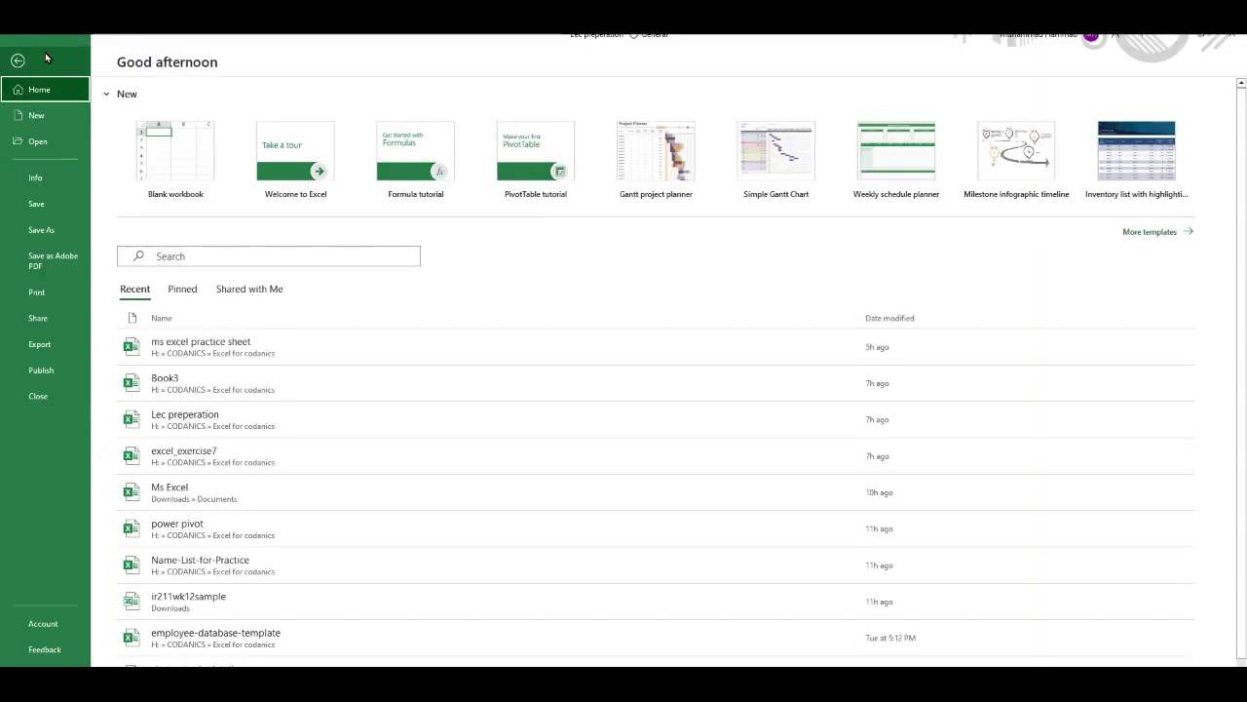
key("Escape")
left_click(56, 55)
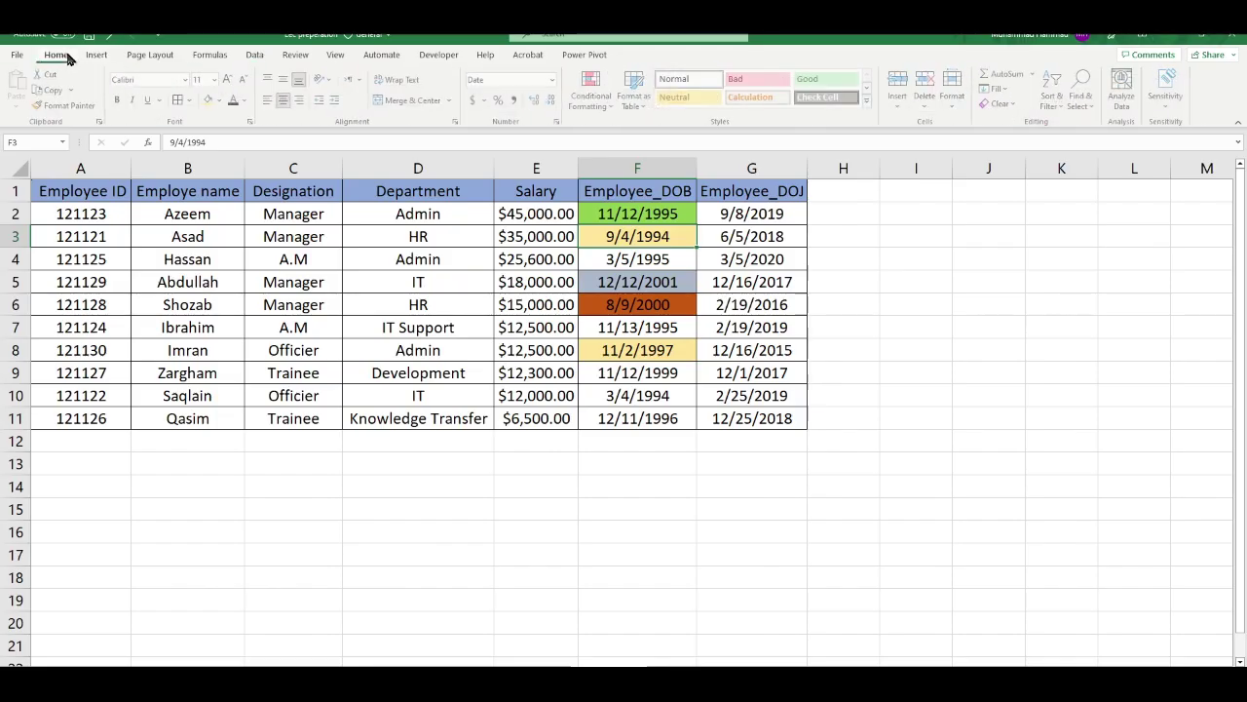
In Custom Sort, add an Employee_DOB Cell Color level with orange On Top
left_click(1055, 90)
left_click(1089, 160)
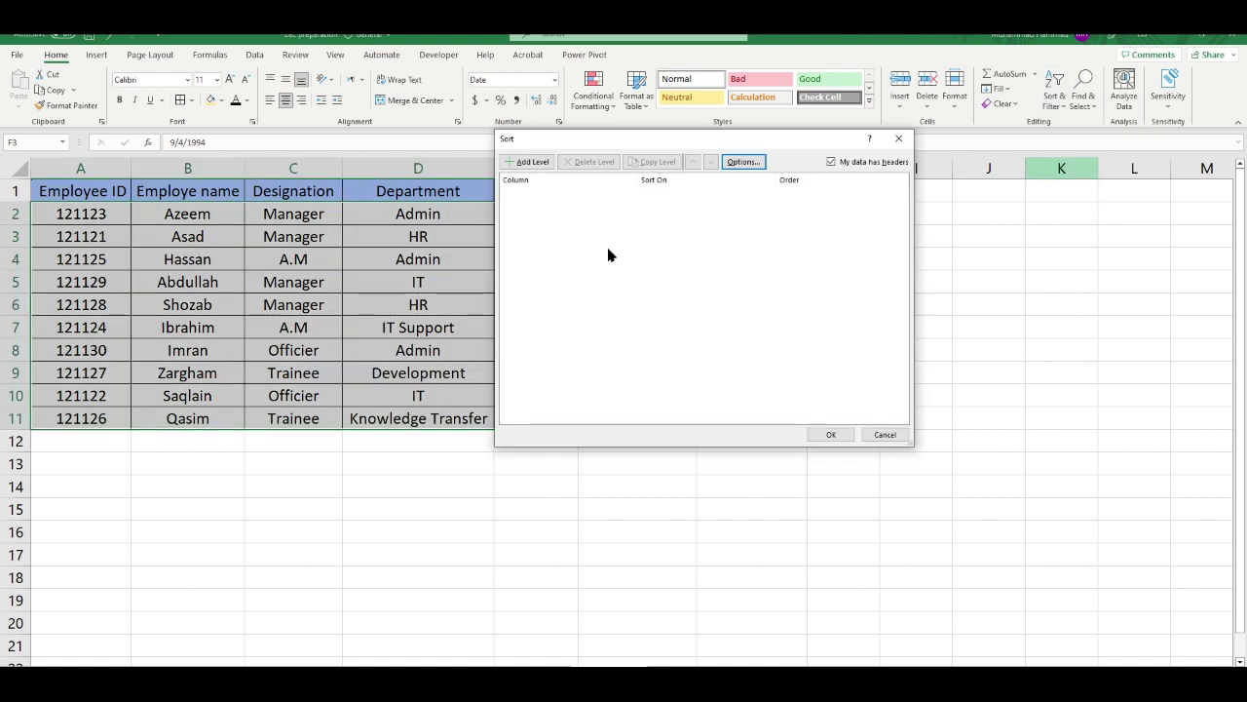
left_click(529, 163)
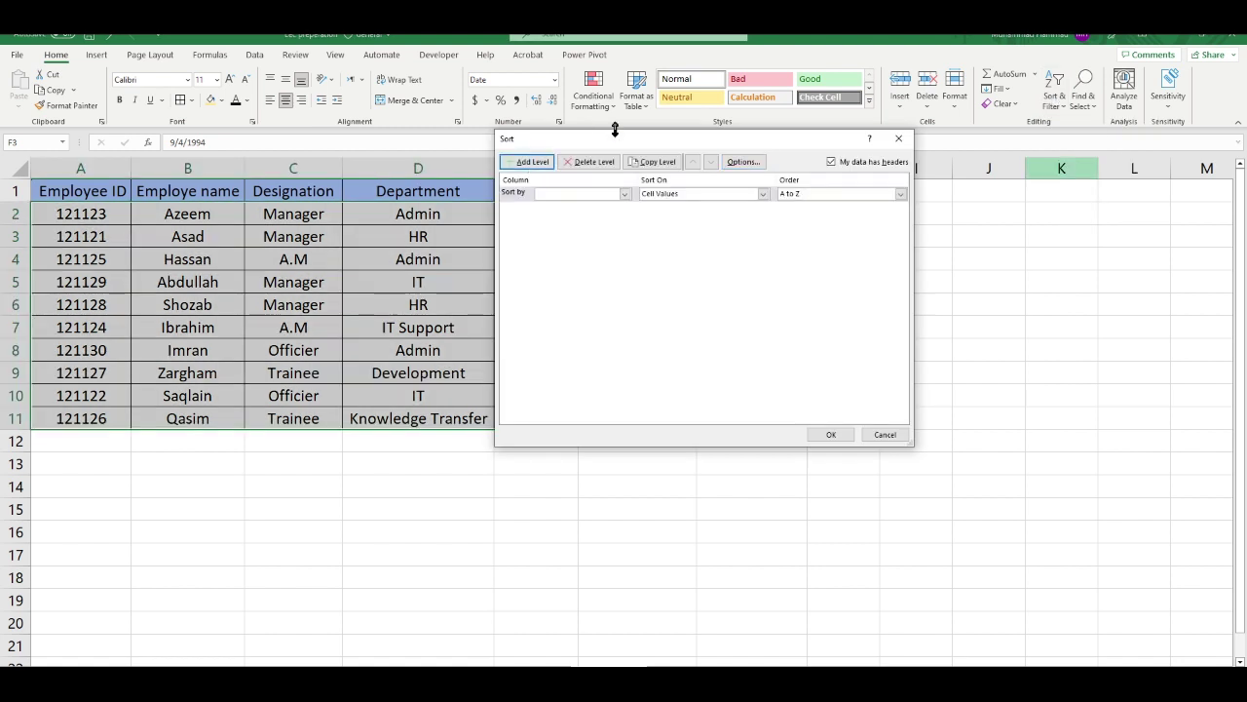
left_click(625, 194)
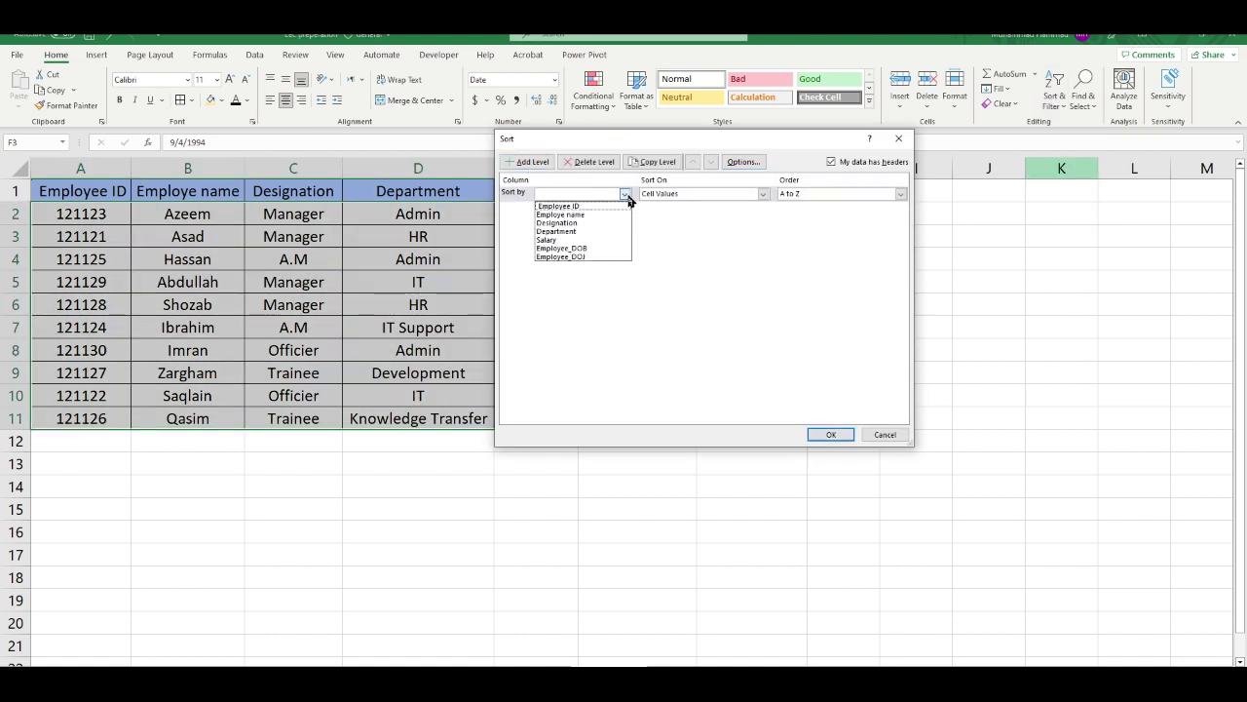
left_click(607, 248)
left_click(715, 194)
left_click(714, 216)
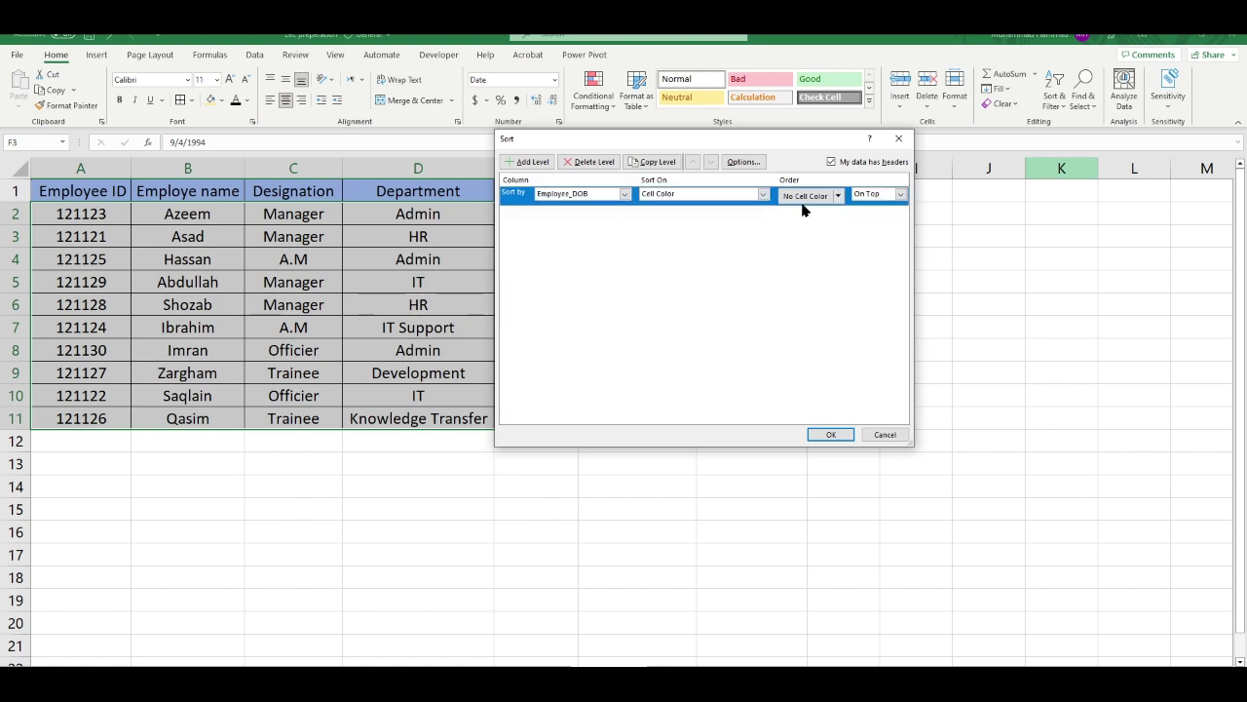
left_click(836, 196)
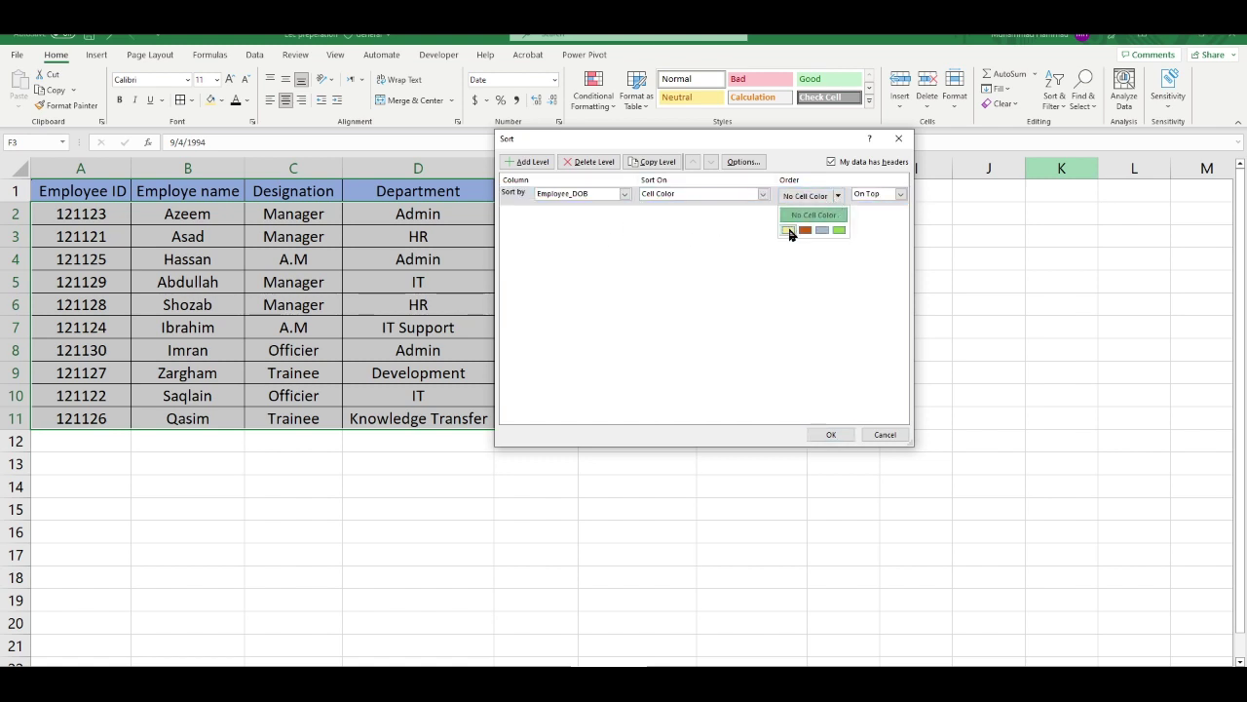
left_click(805, 230)
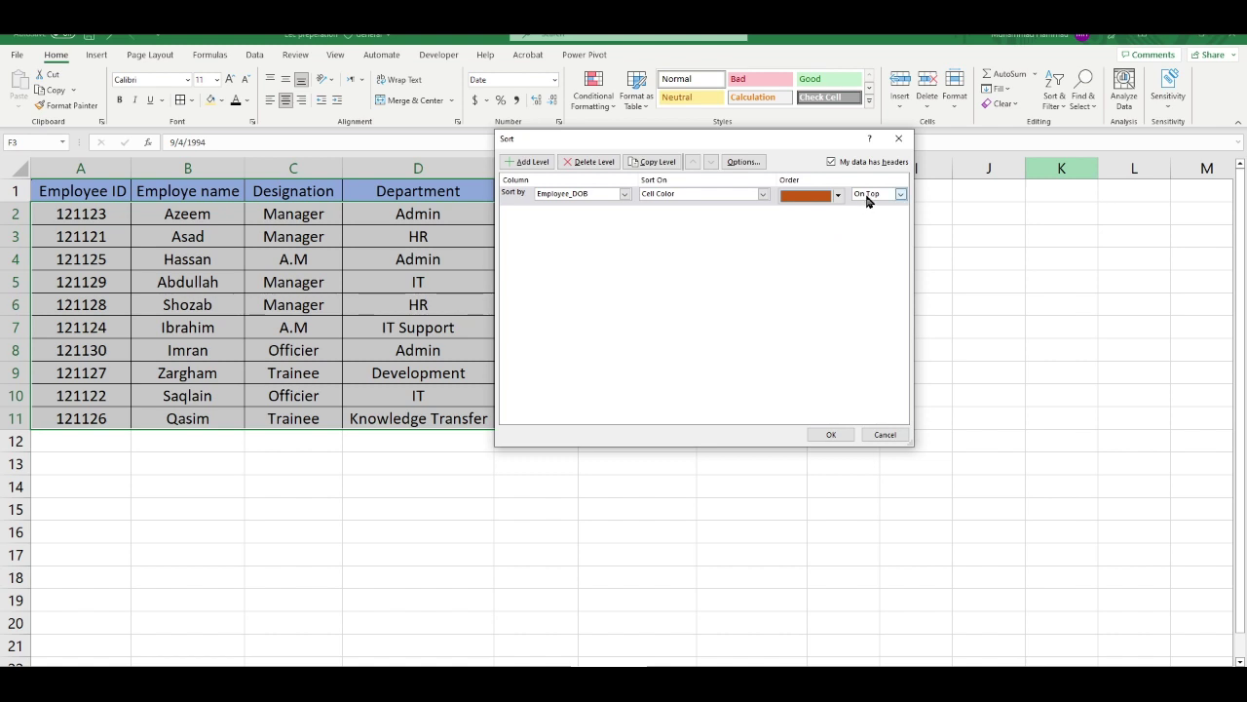
left_click(868, 199)
left_click(868, 205)
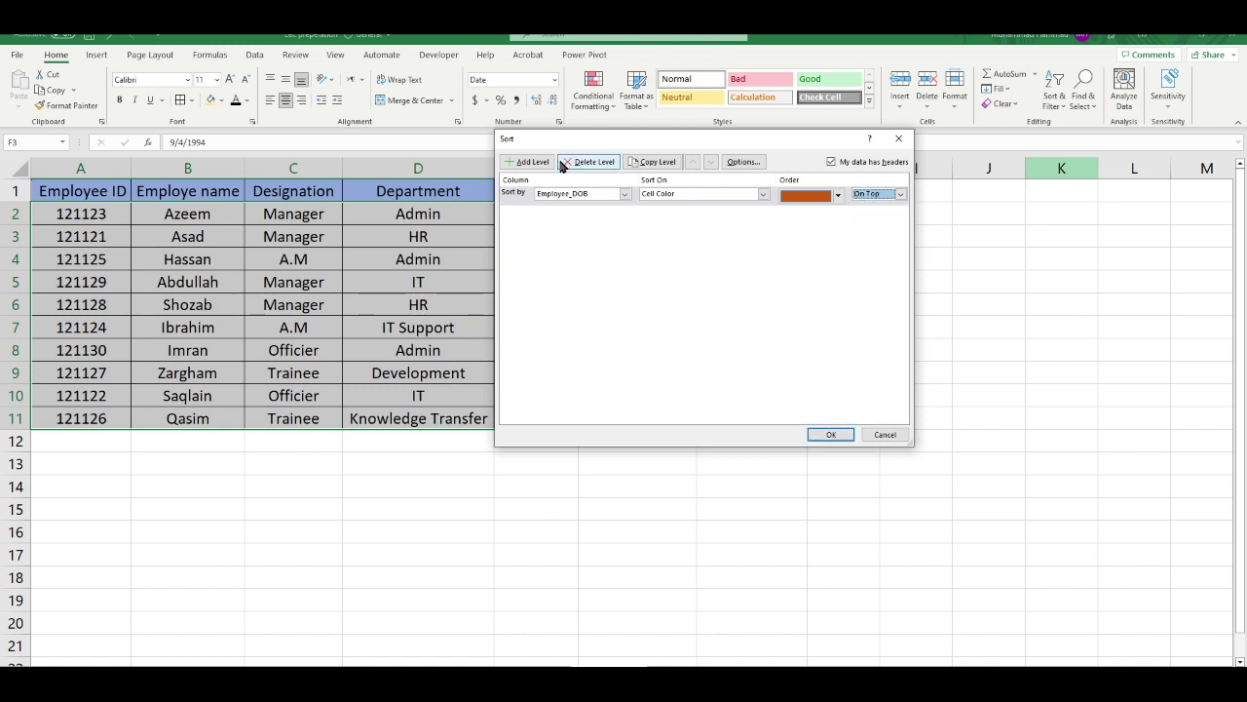
Add a second Employee_DOB Cell Color level with blue-grey On Top
left_click(536, 163)
left_click(623, 212)
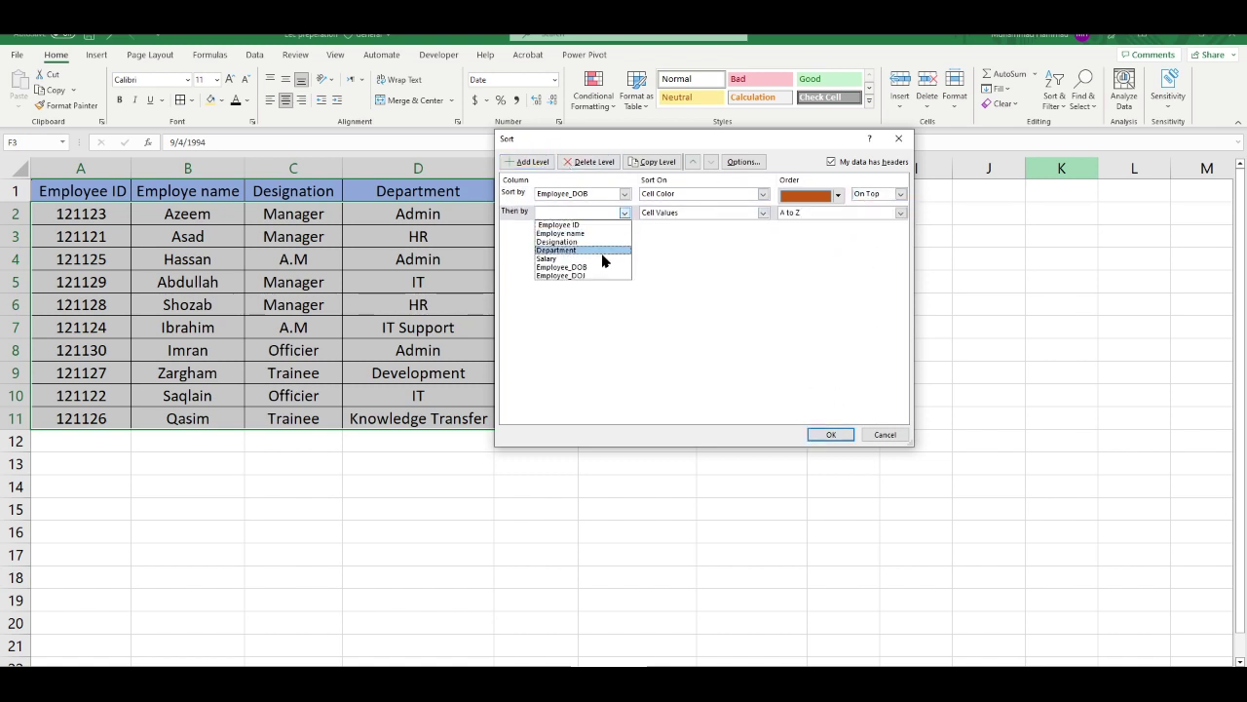
left_click(602, 271)
left_click(663, 214)
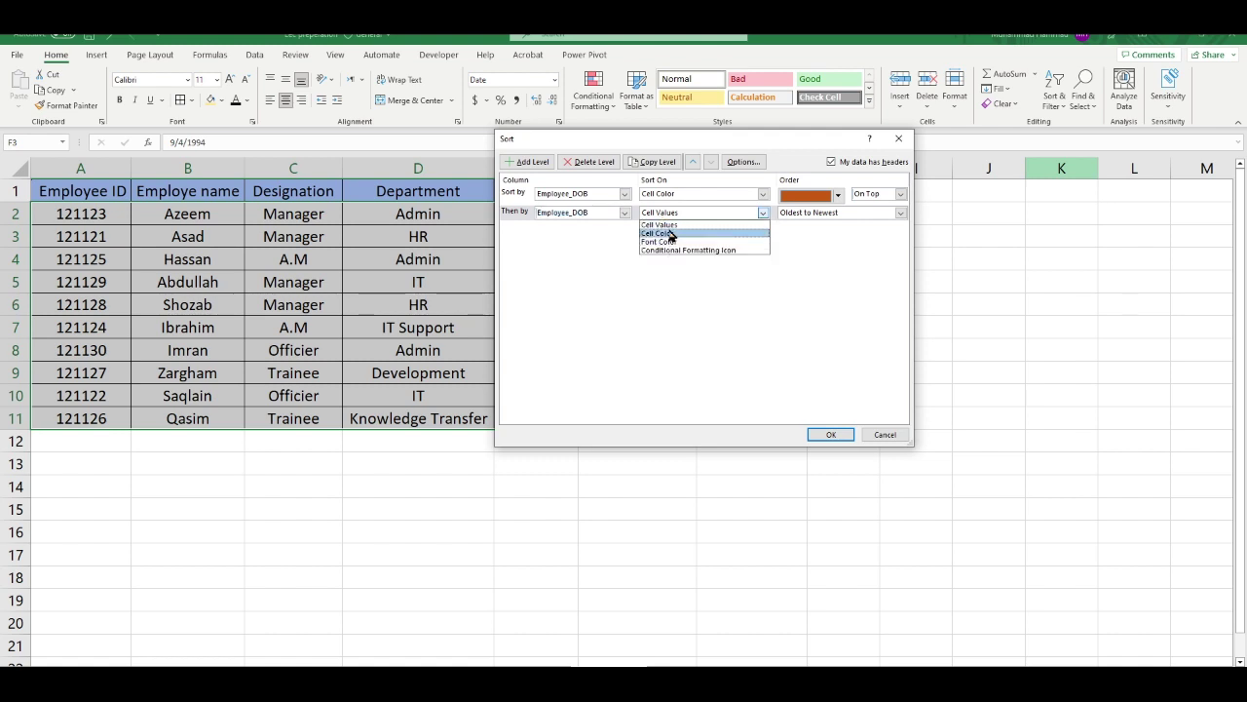
left_click(668, 237)
left_click(839, 214)
left_click(828, 251)
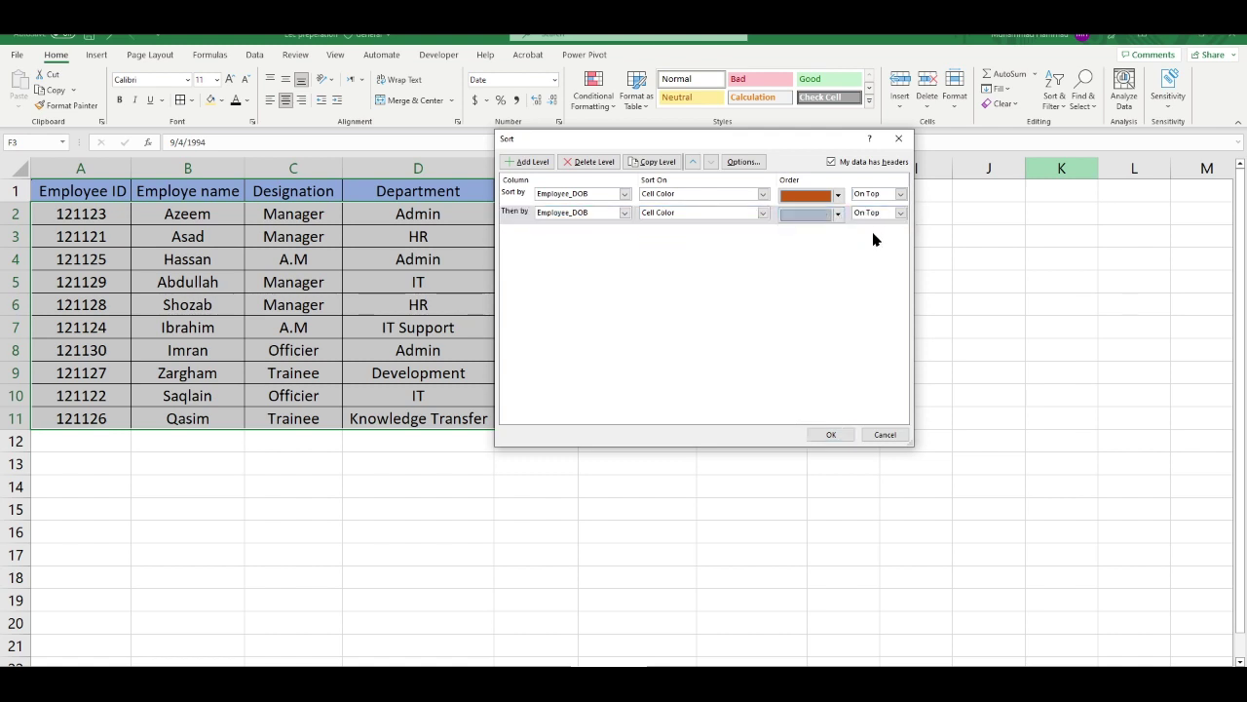
left_click(875, 216)
left_click(879, 226)
Add a third Employee_DOB Cell Color level with green On Bottom
left_click(529, 162)
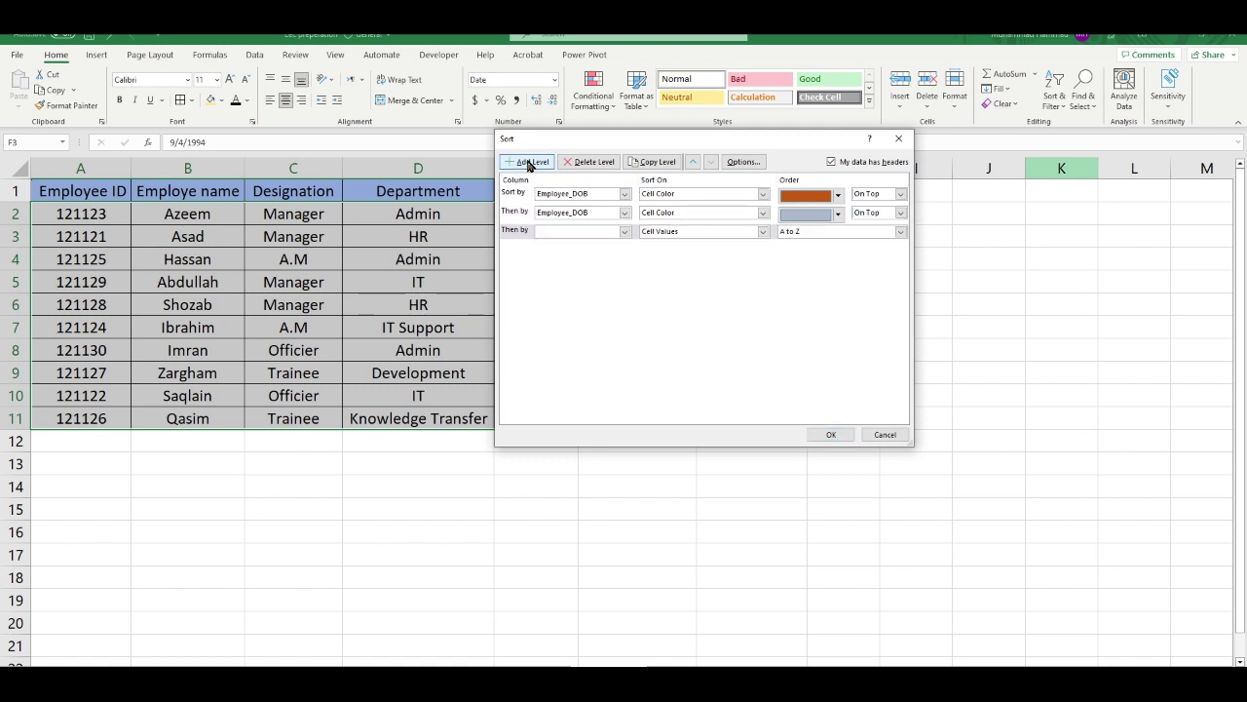
left_click(623, 231)
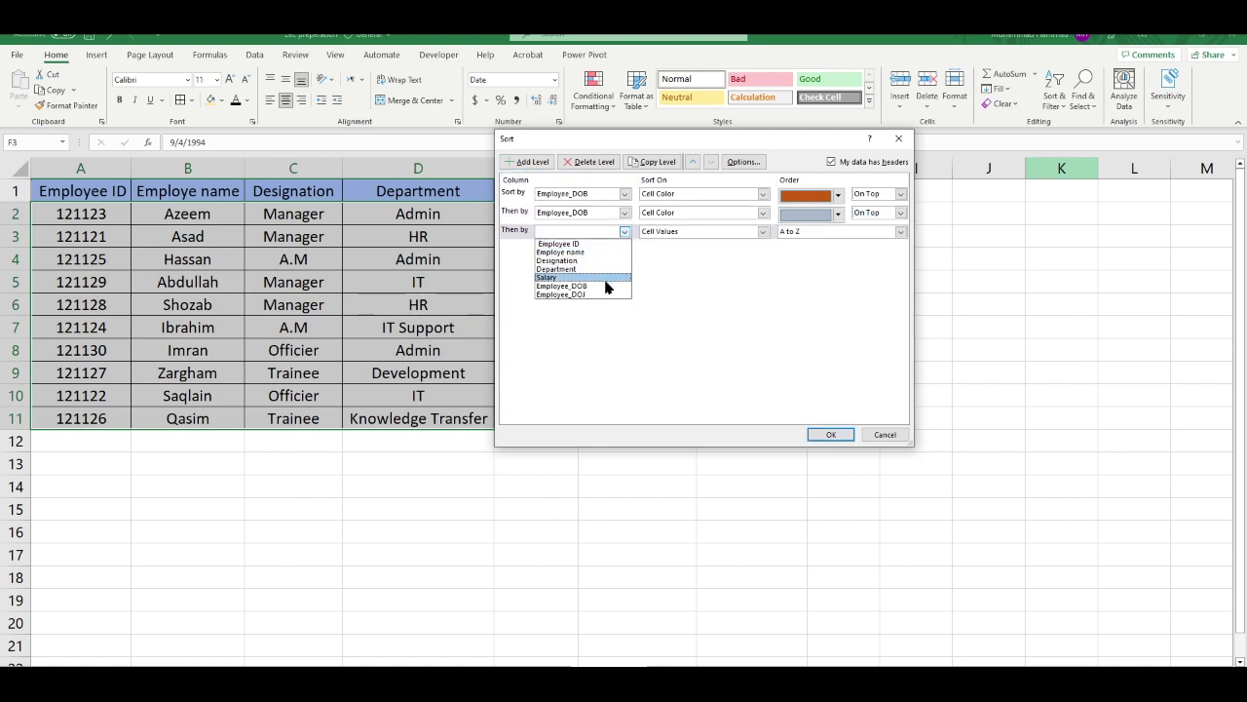
left_click(620, 277)
left_click(683, 234)
left_click(691, 254)
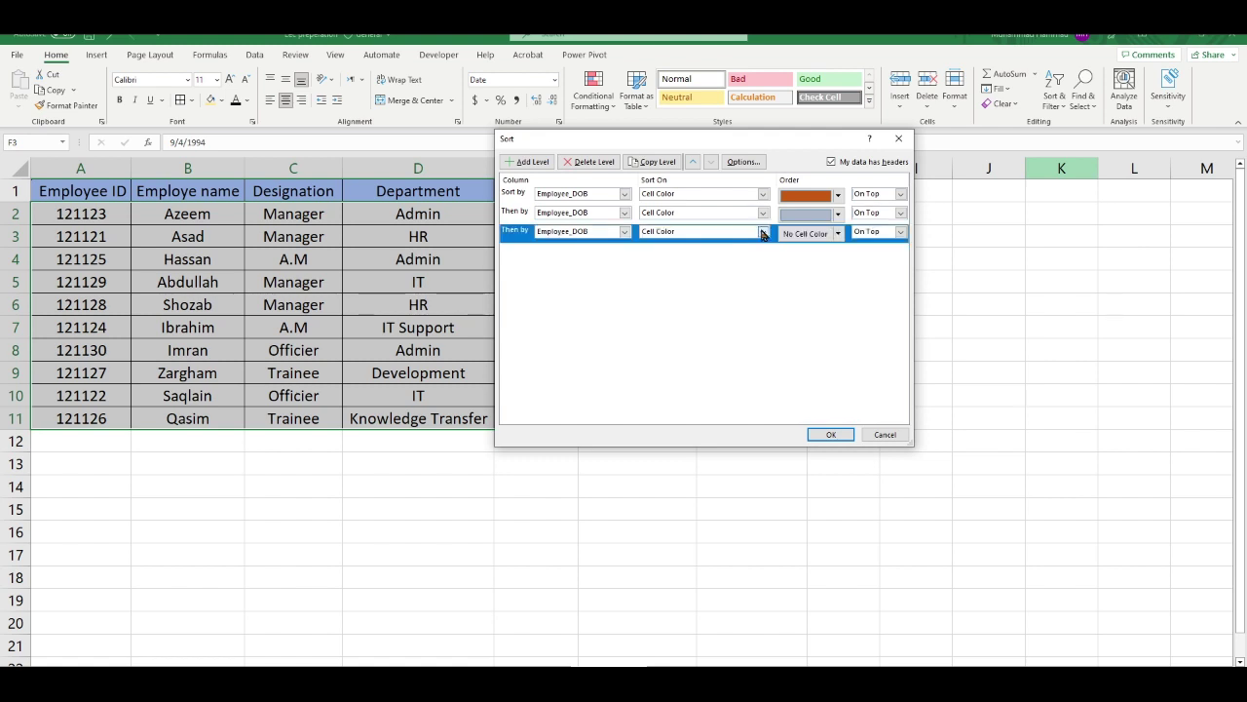
left_click(838, 234)
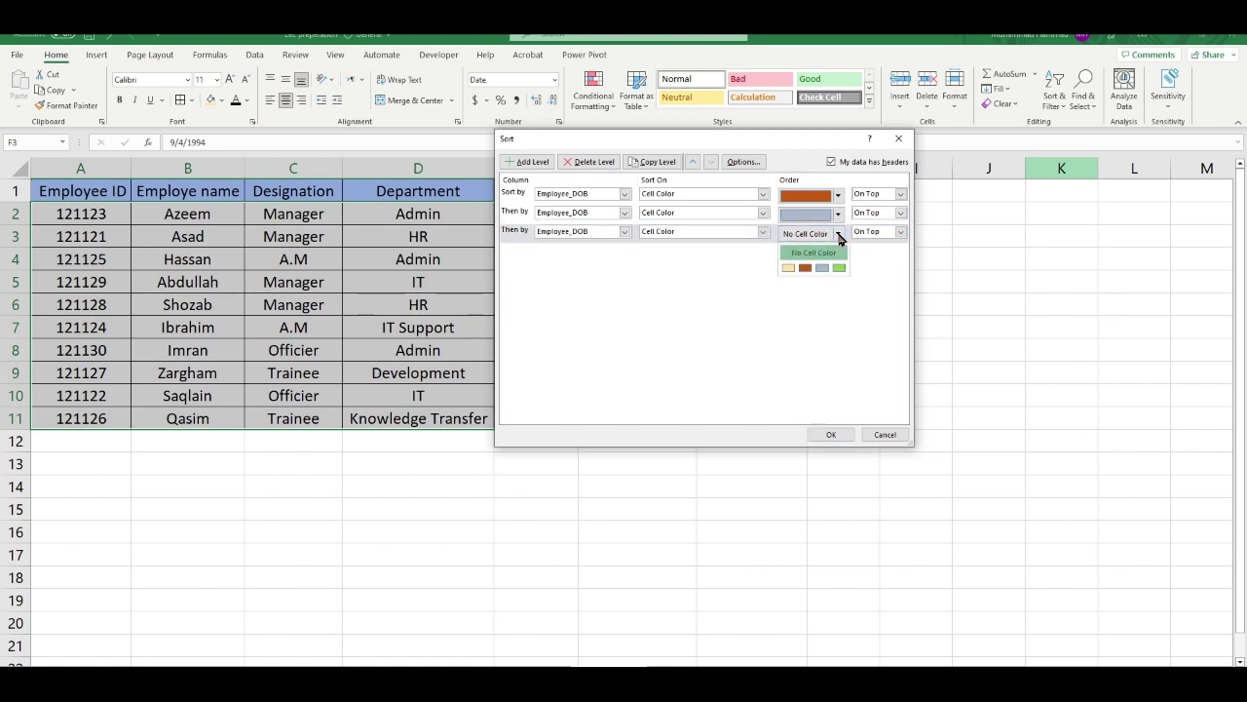
left_click(839, 267)
left_click(869, 235)
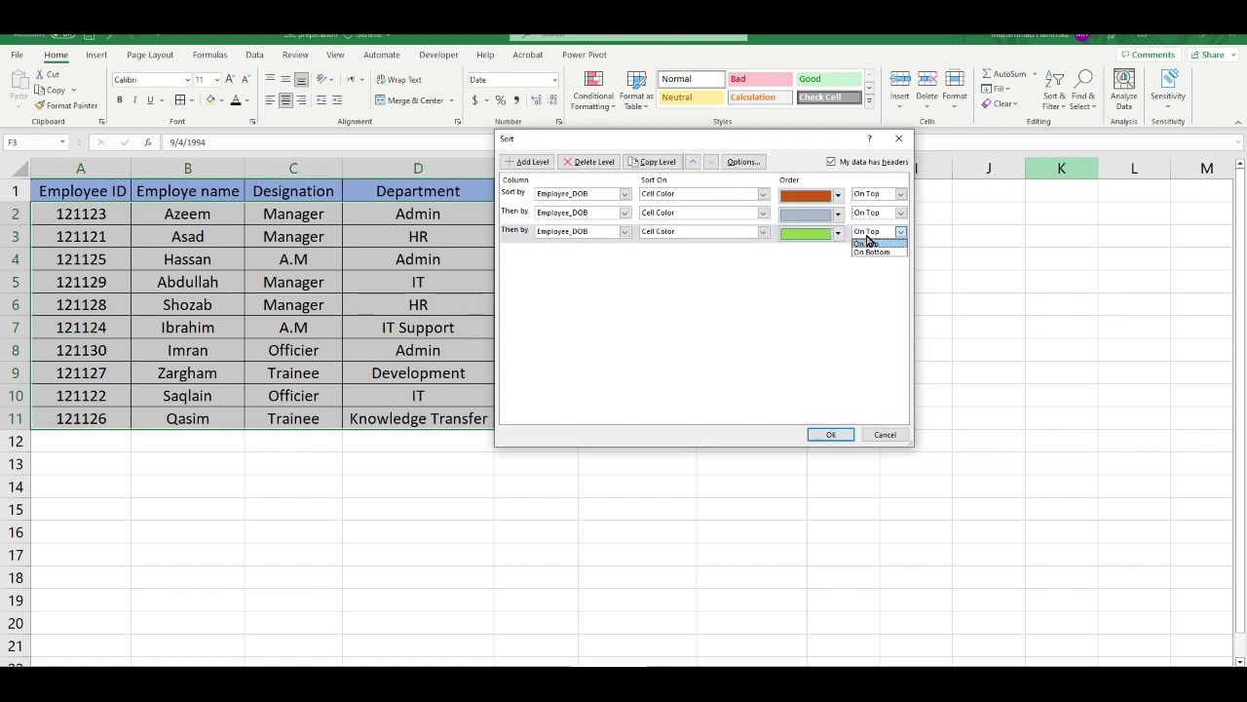
left_click(870, 251)
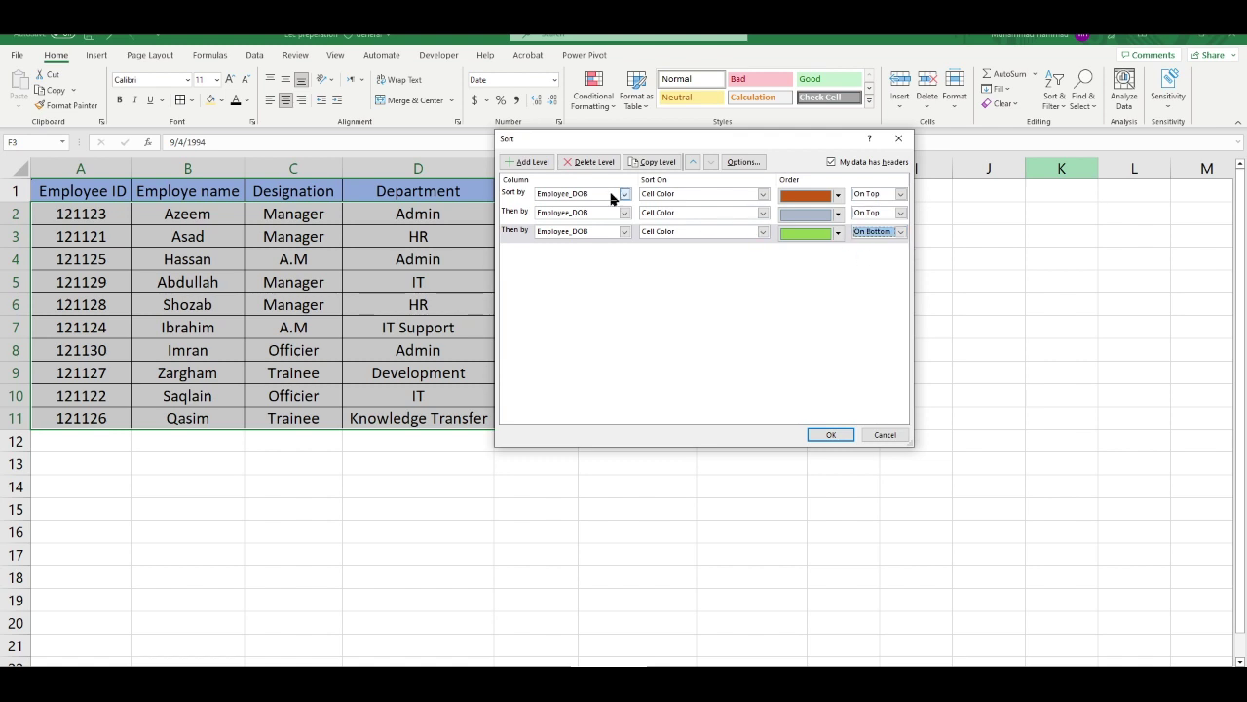
Add a fourth Employee_DOB Cell Color level with yellow On Bottom
left_click(529, 162)
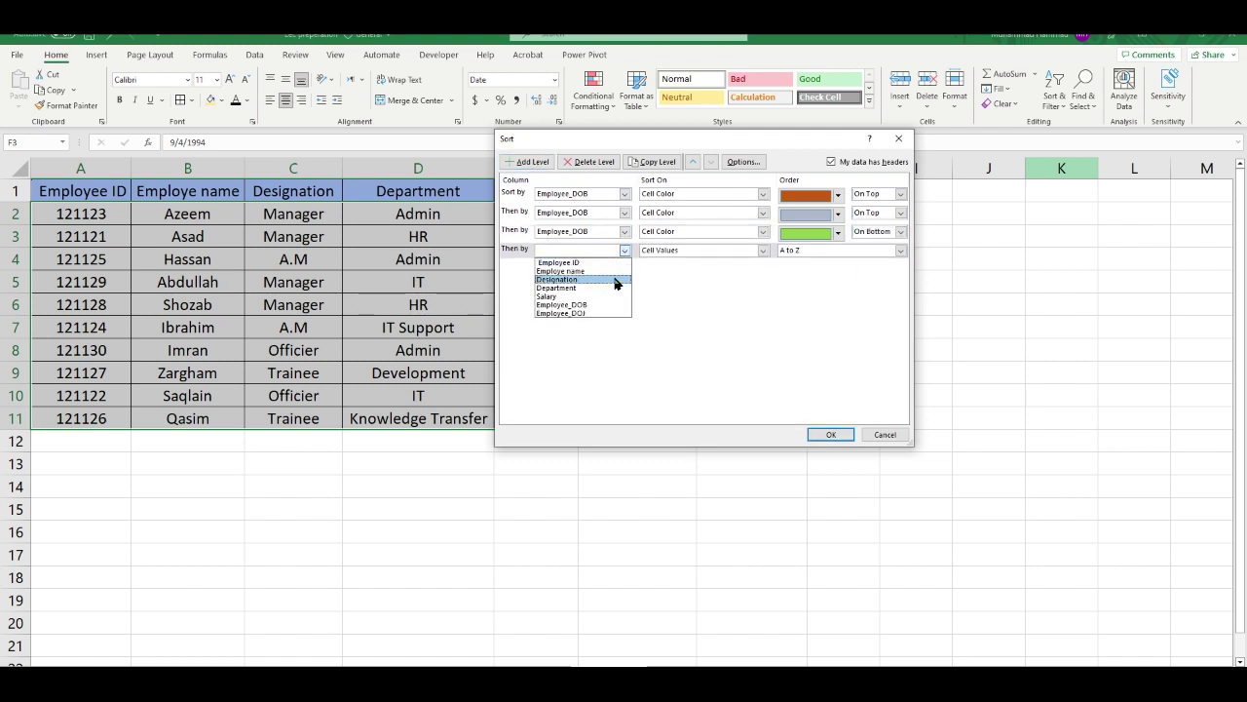
left_click(614, 305)
left_click(688, 250)
left_click(690, 271)
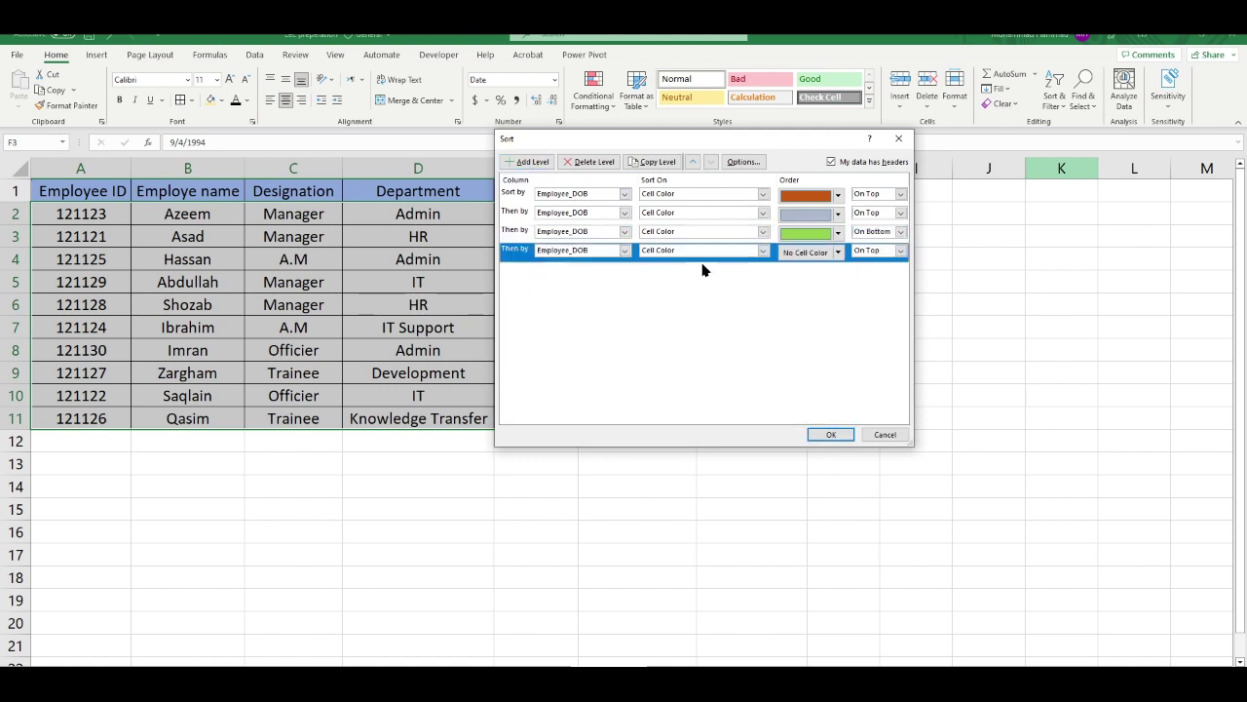
left_click(836, 253)
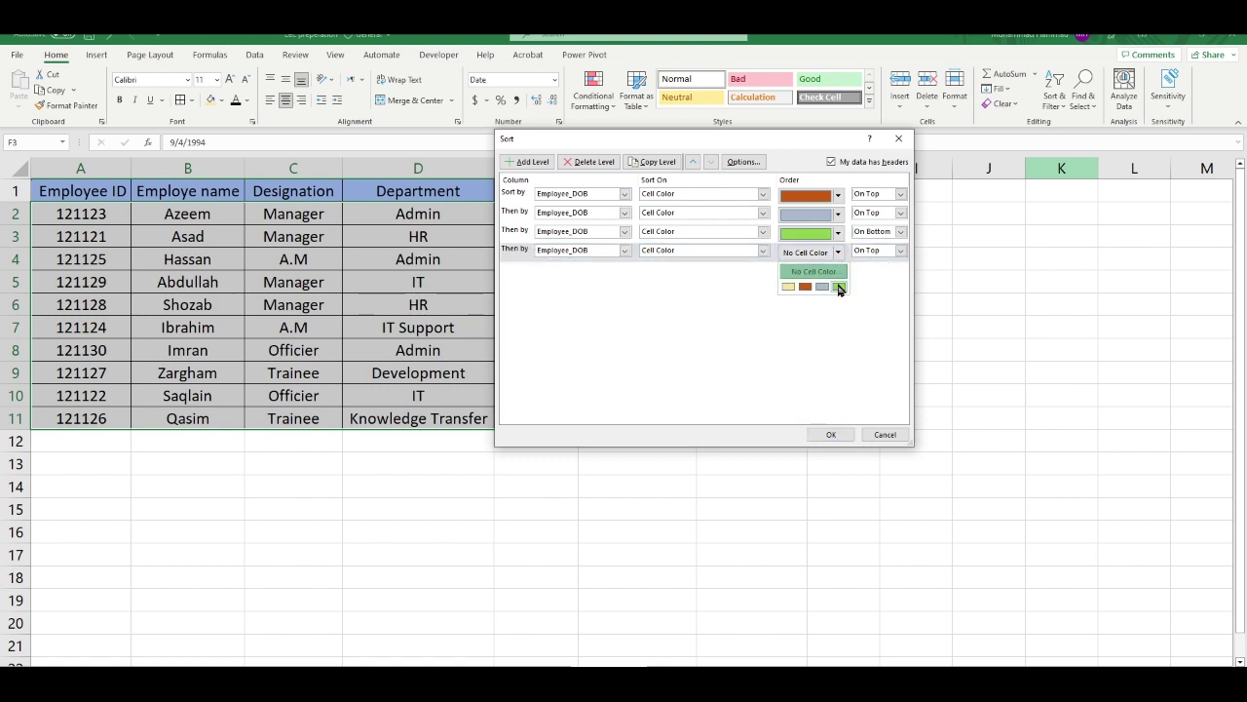
left_click(787, 285)
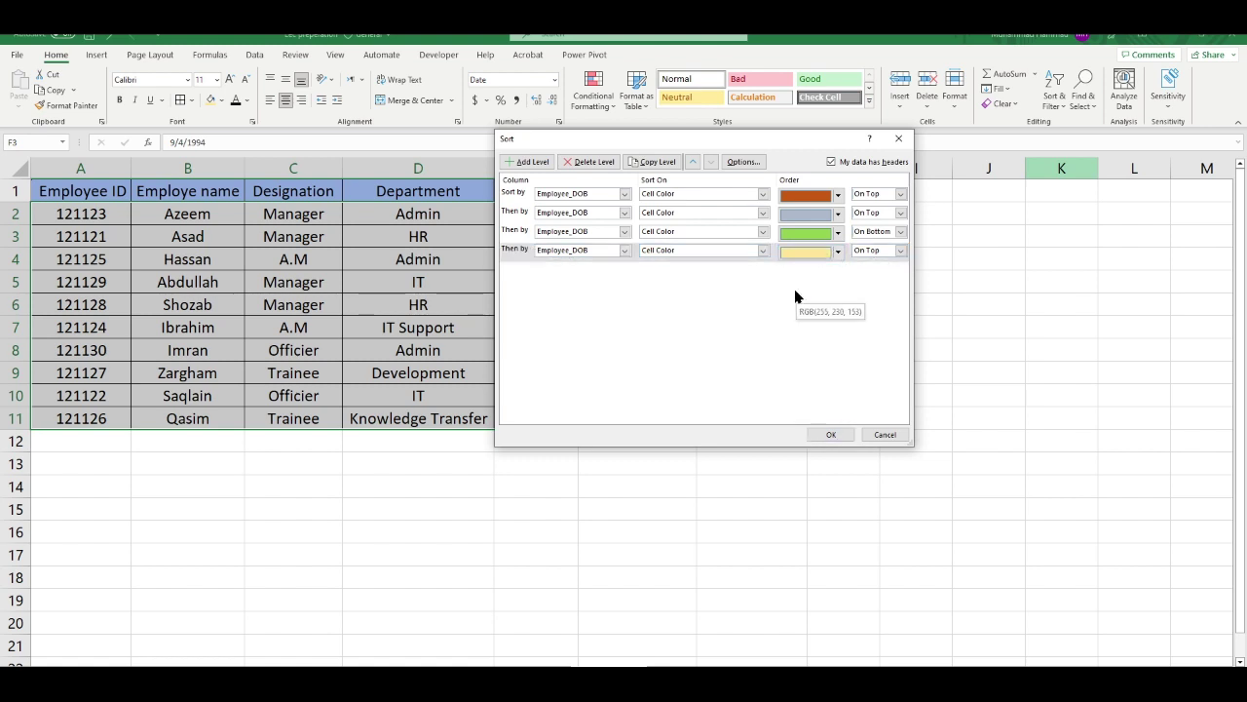
left_click(896, 251)
left_click(876, 270)
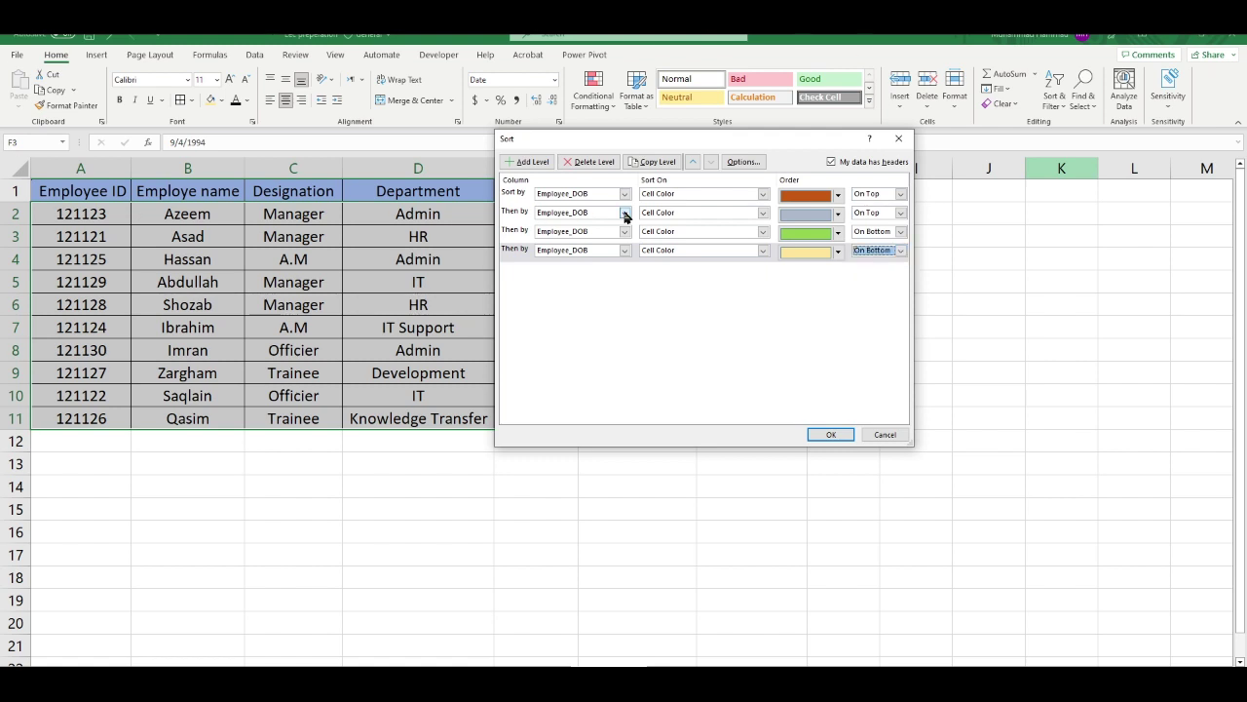
Confirm the four-level Employee_DOB cell-colour sort in the Sort dialog
left_click(829, 432)
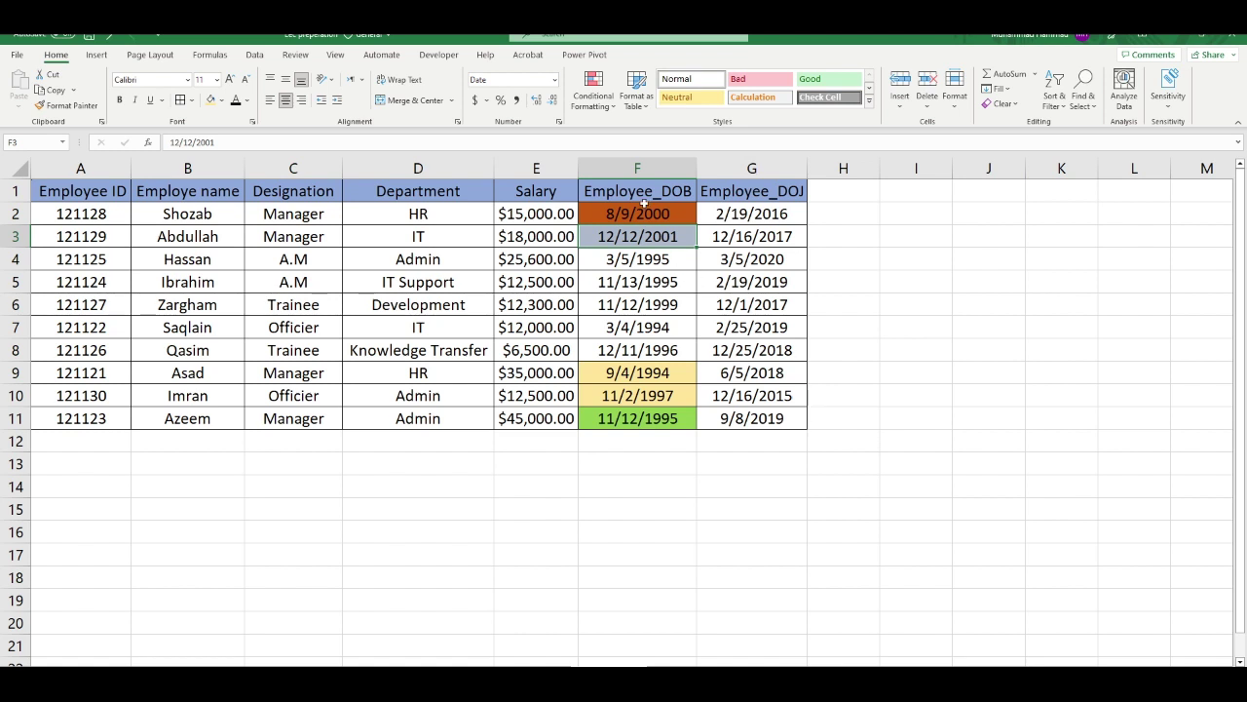